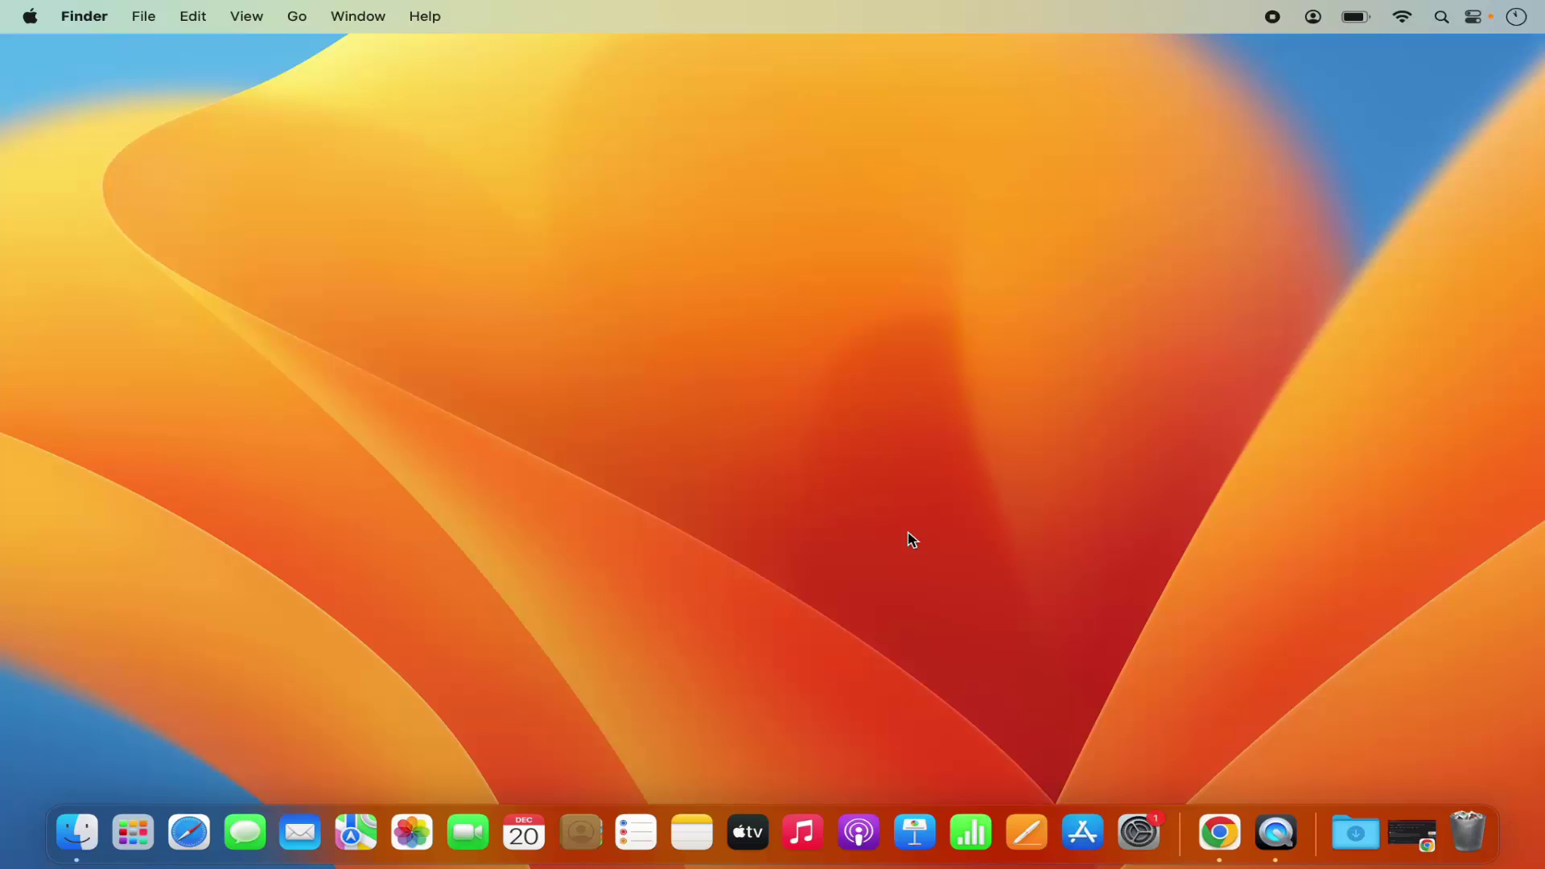
# Bring Chrome forward and open the blender.org result from the Google search for blender
pyautogui.click(1219, 833)
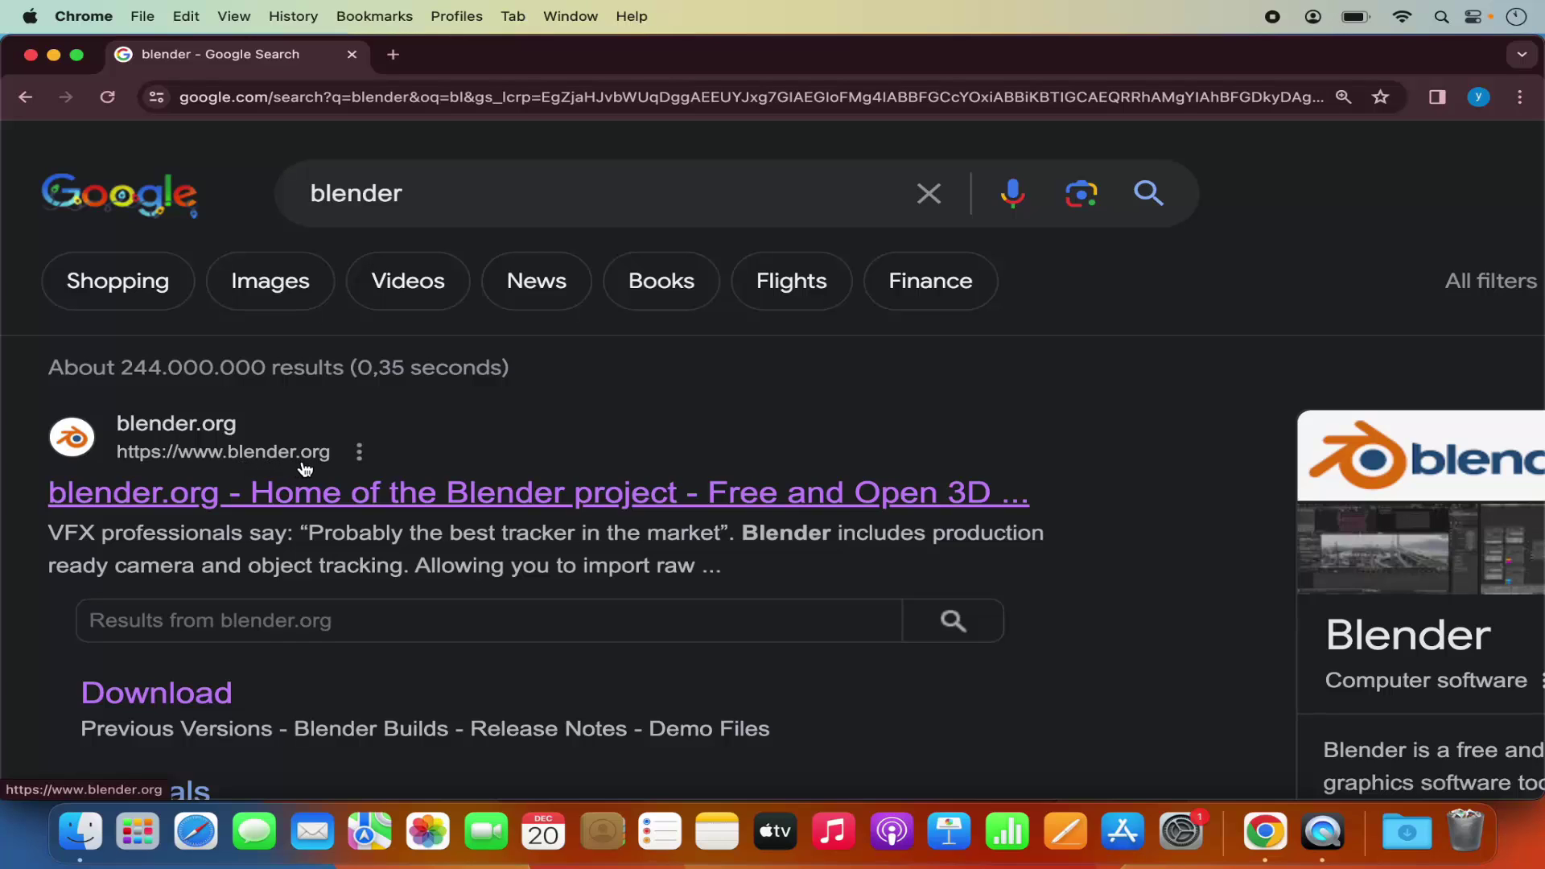
pyautogui.click(368, 506)
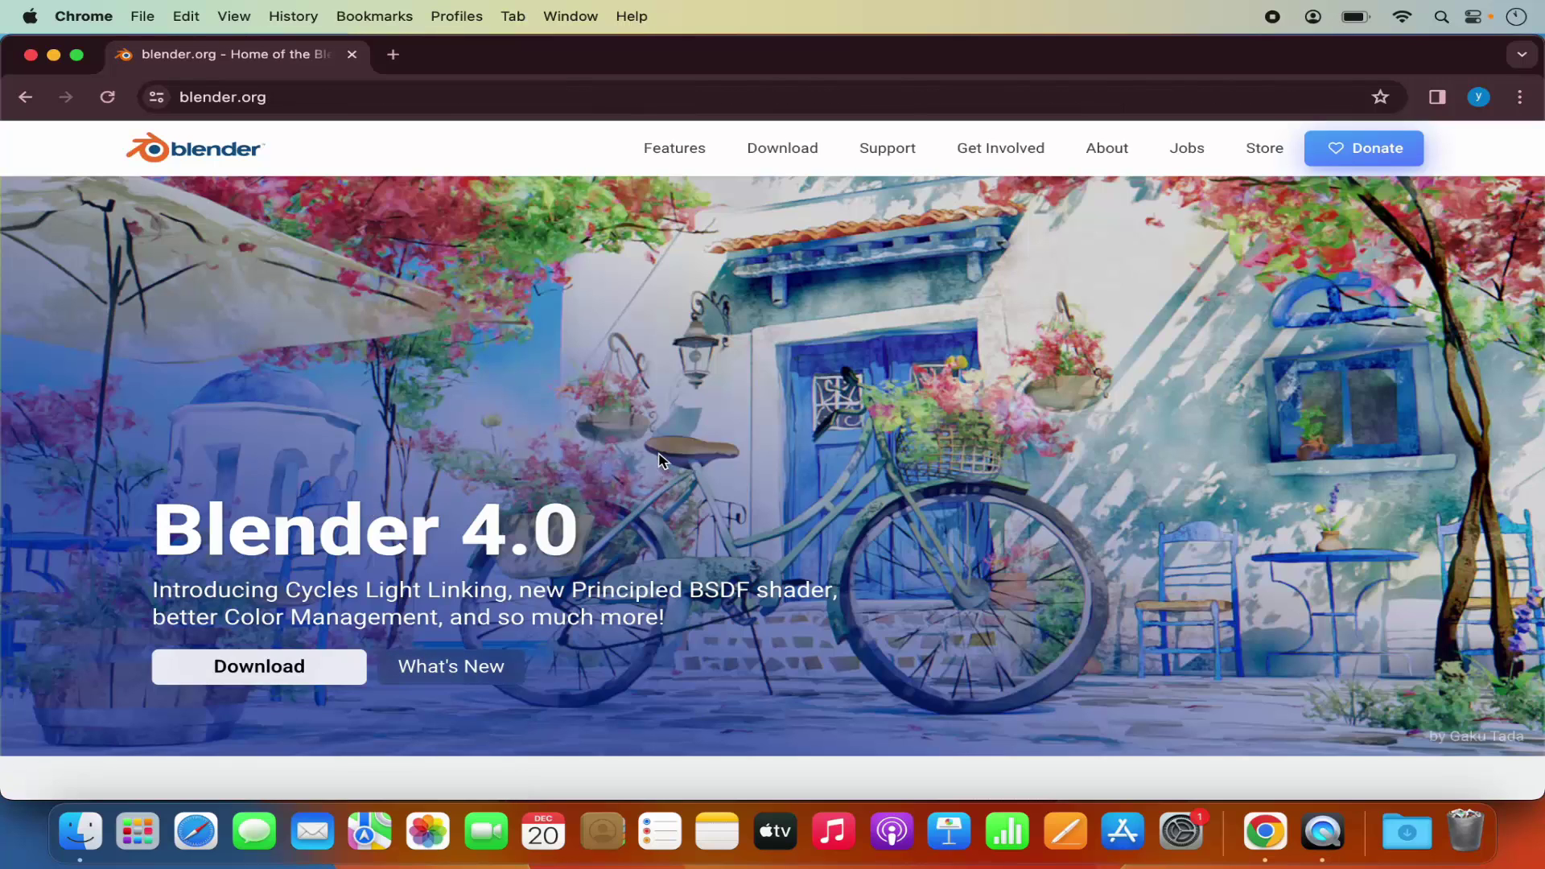
pyautogui.scroll(-3, 700, 469)
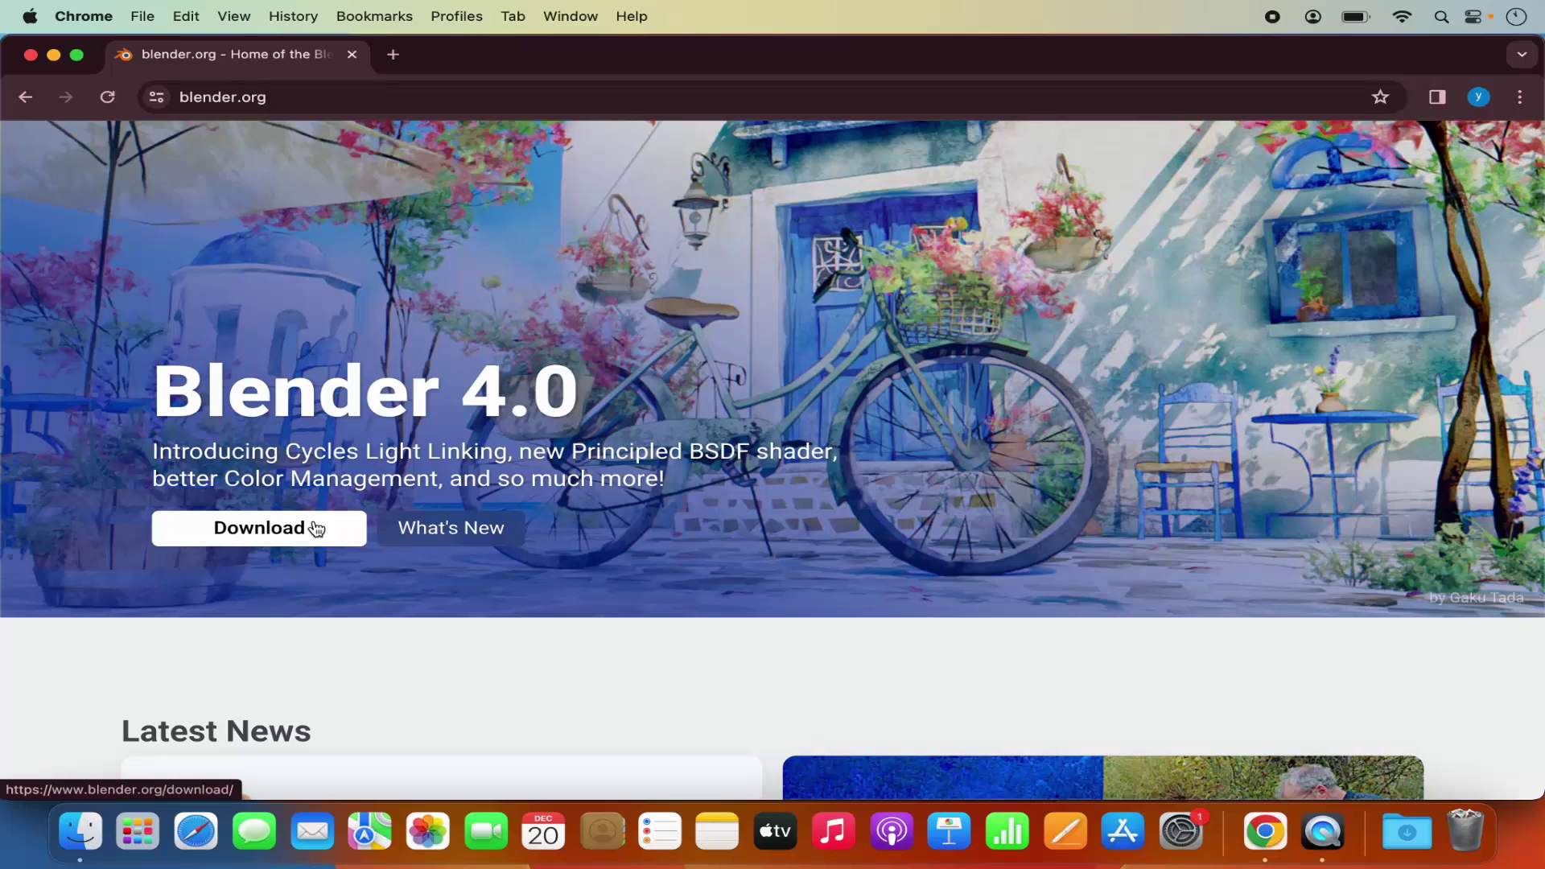
pyautogui.scroll(3, 665, 509)
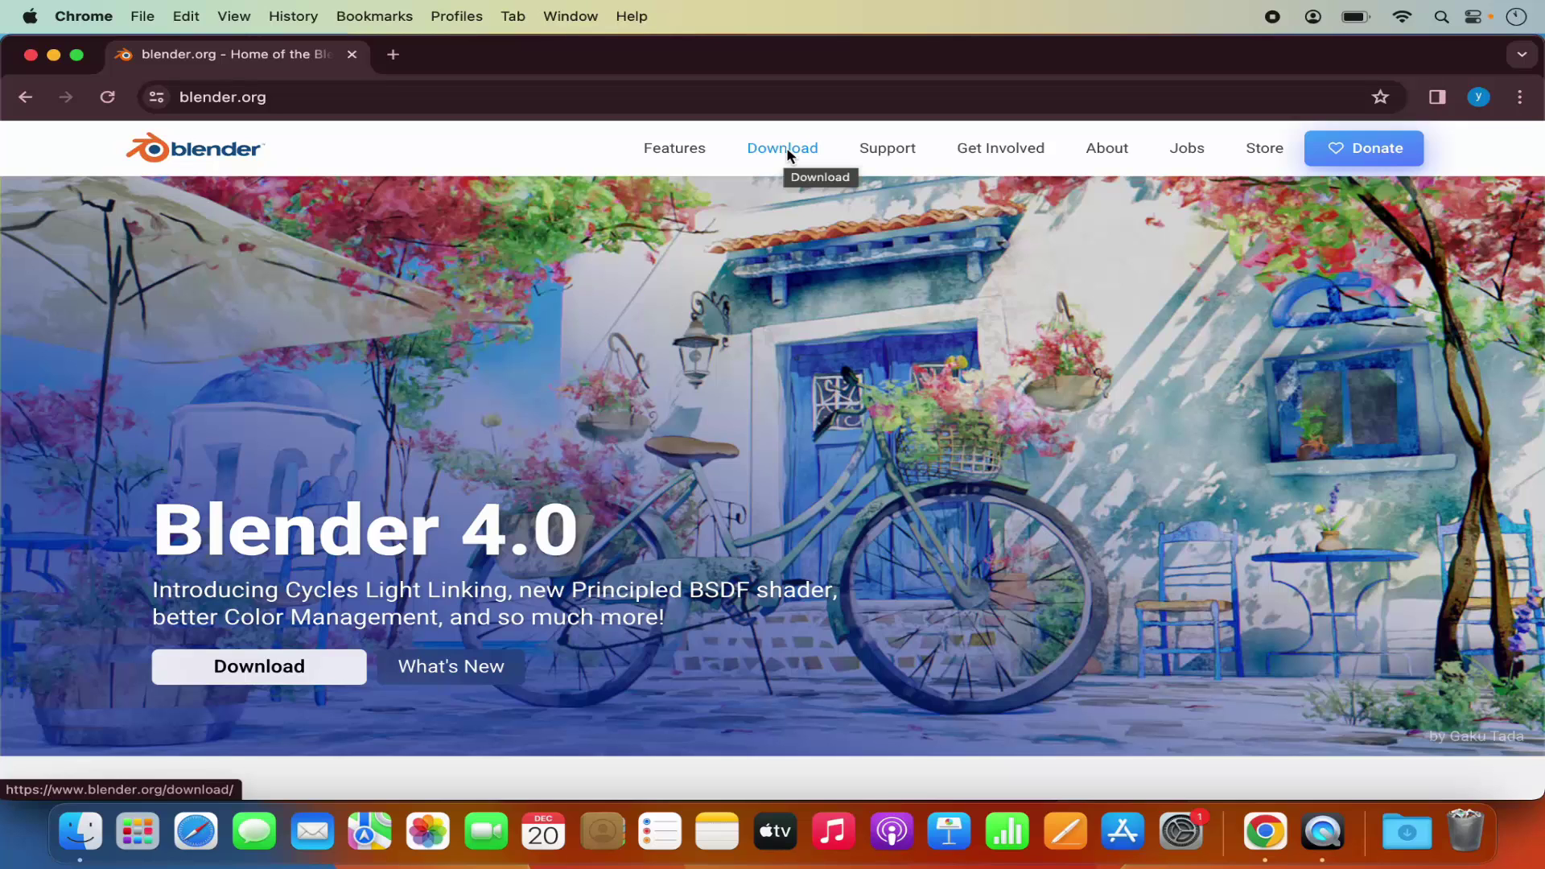
# Go to the blender.org Download page and check the other platforms list for Blender 4.0.2
pyautogui.click(788, 156)
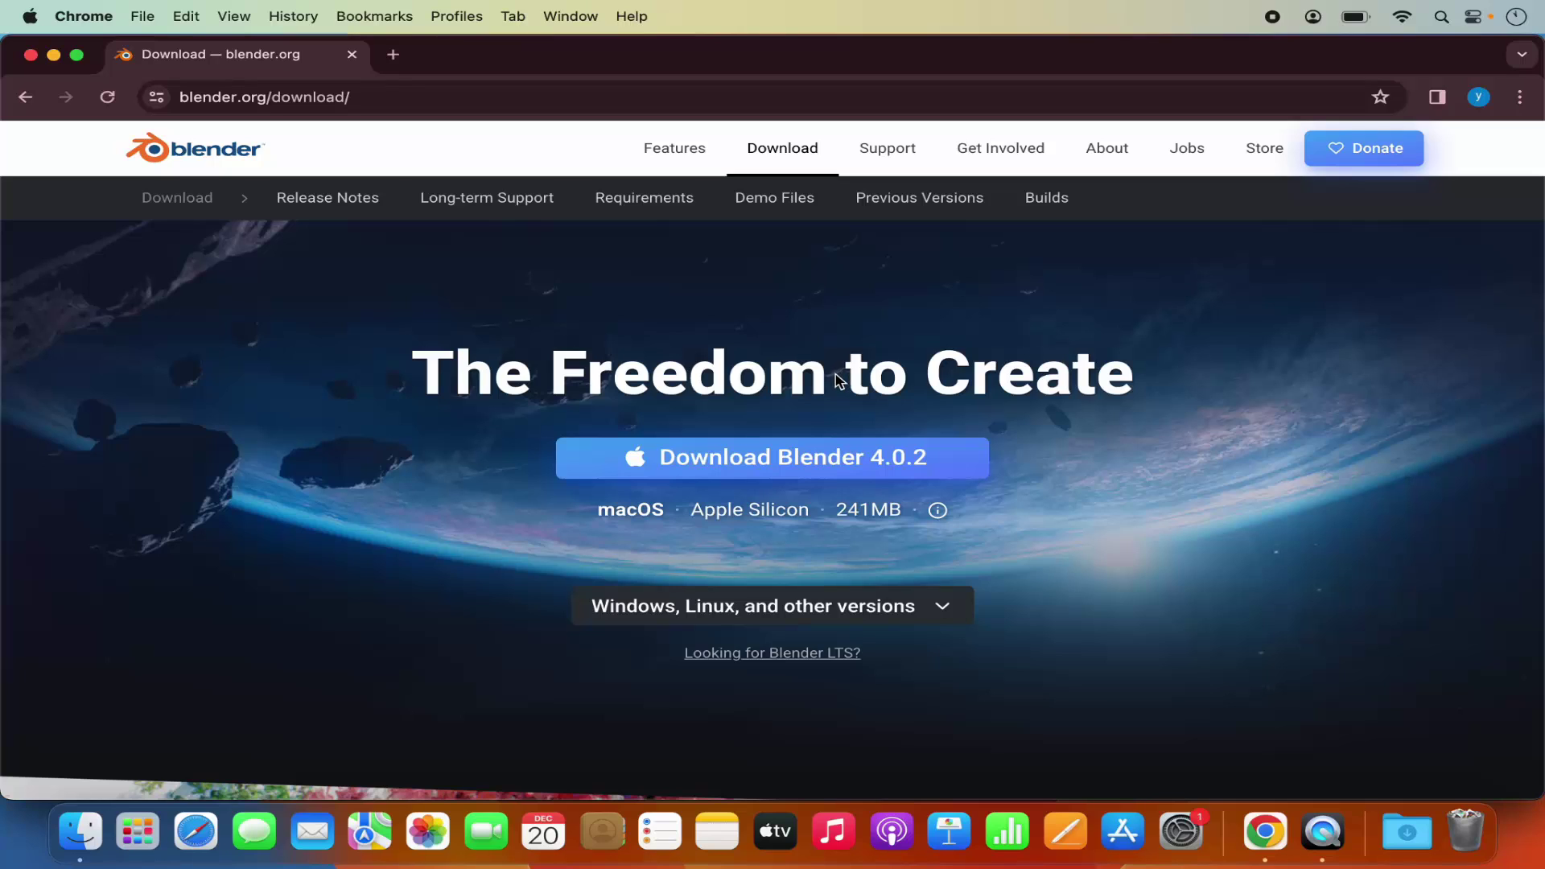
pyautogui.scroll(-2, 837, 379)
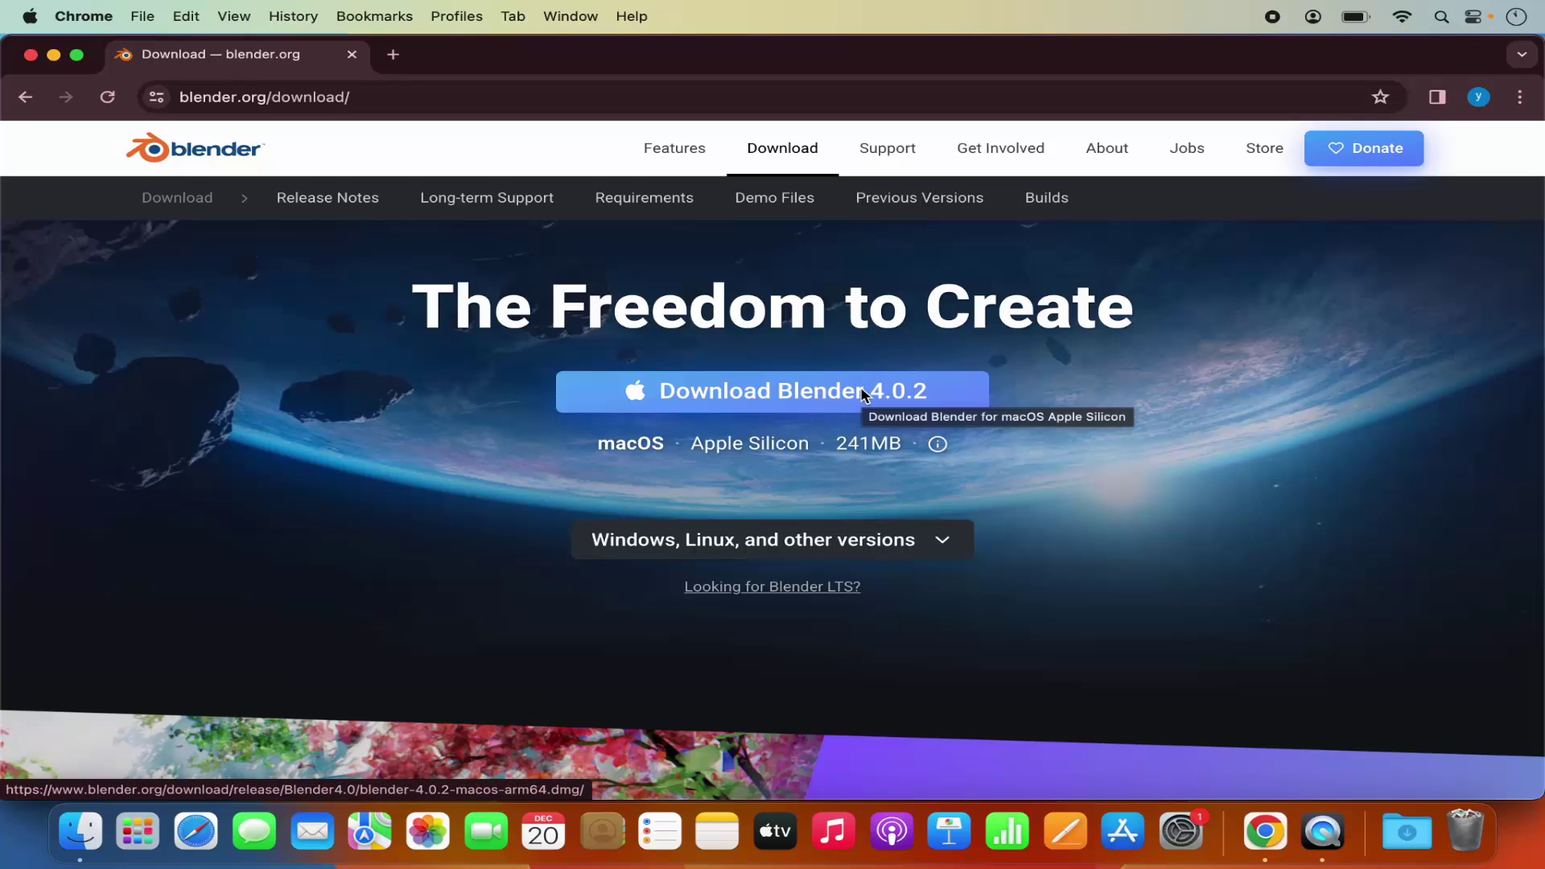
pyautogui.click(943, 546)
pyautogui.scroll(-2, 865, 636)
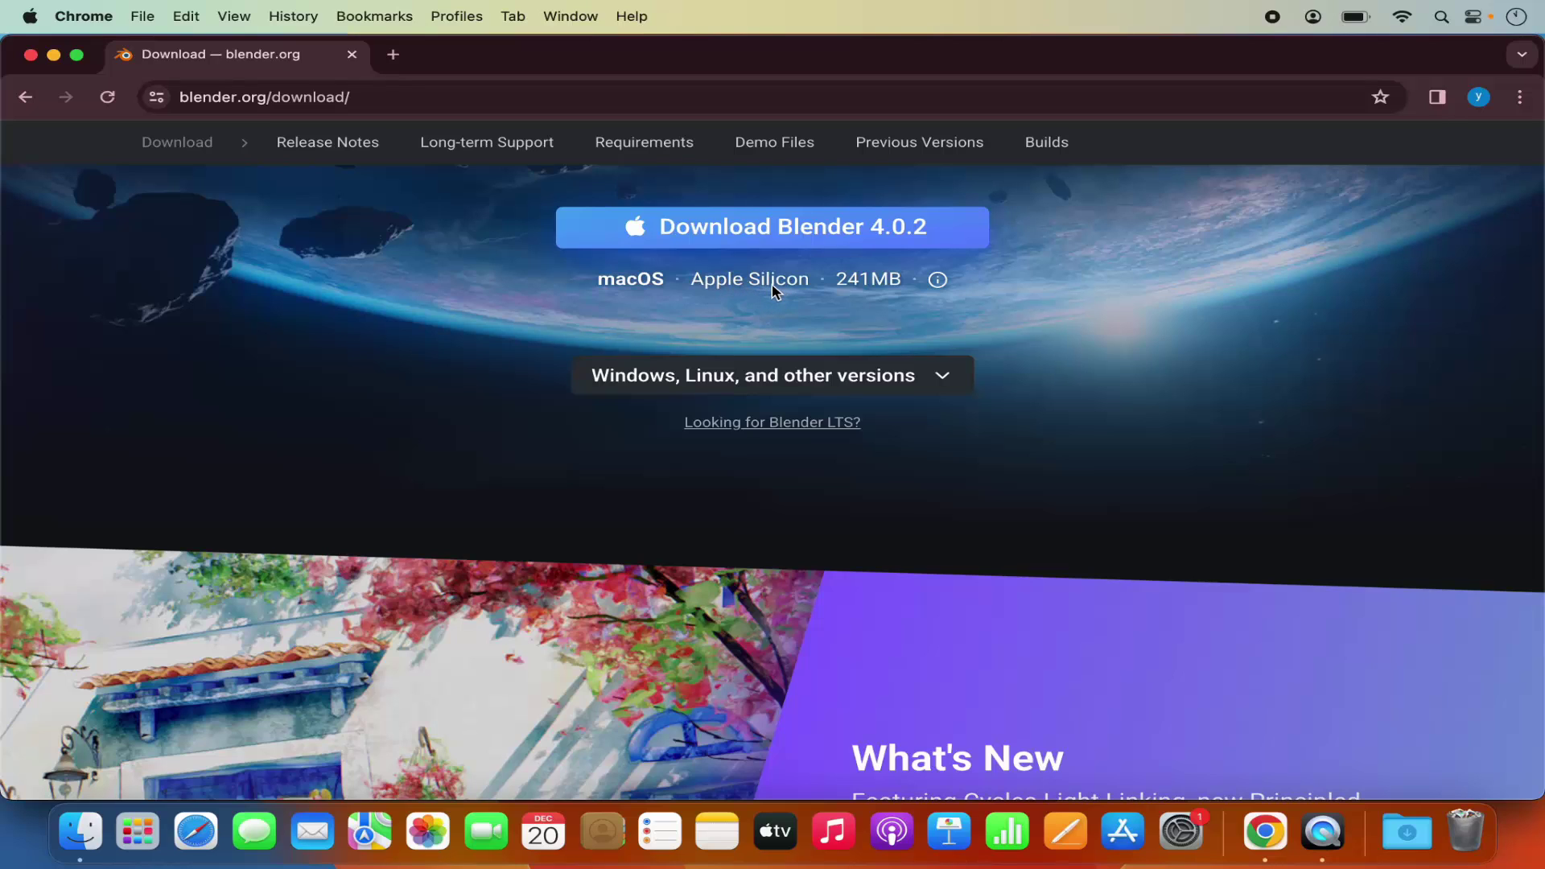
# Download the 241 MB Blender 4.0.2 macOS arm64 installer and open it from Chrome's downloads
pyautogui.click(805, 385)
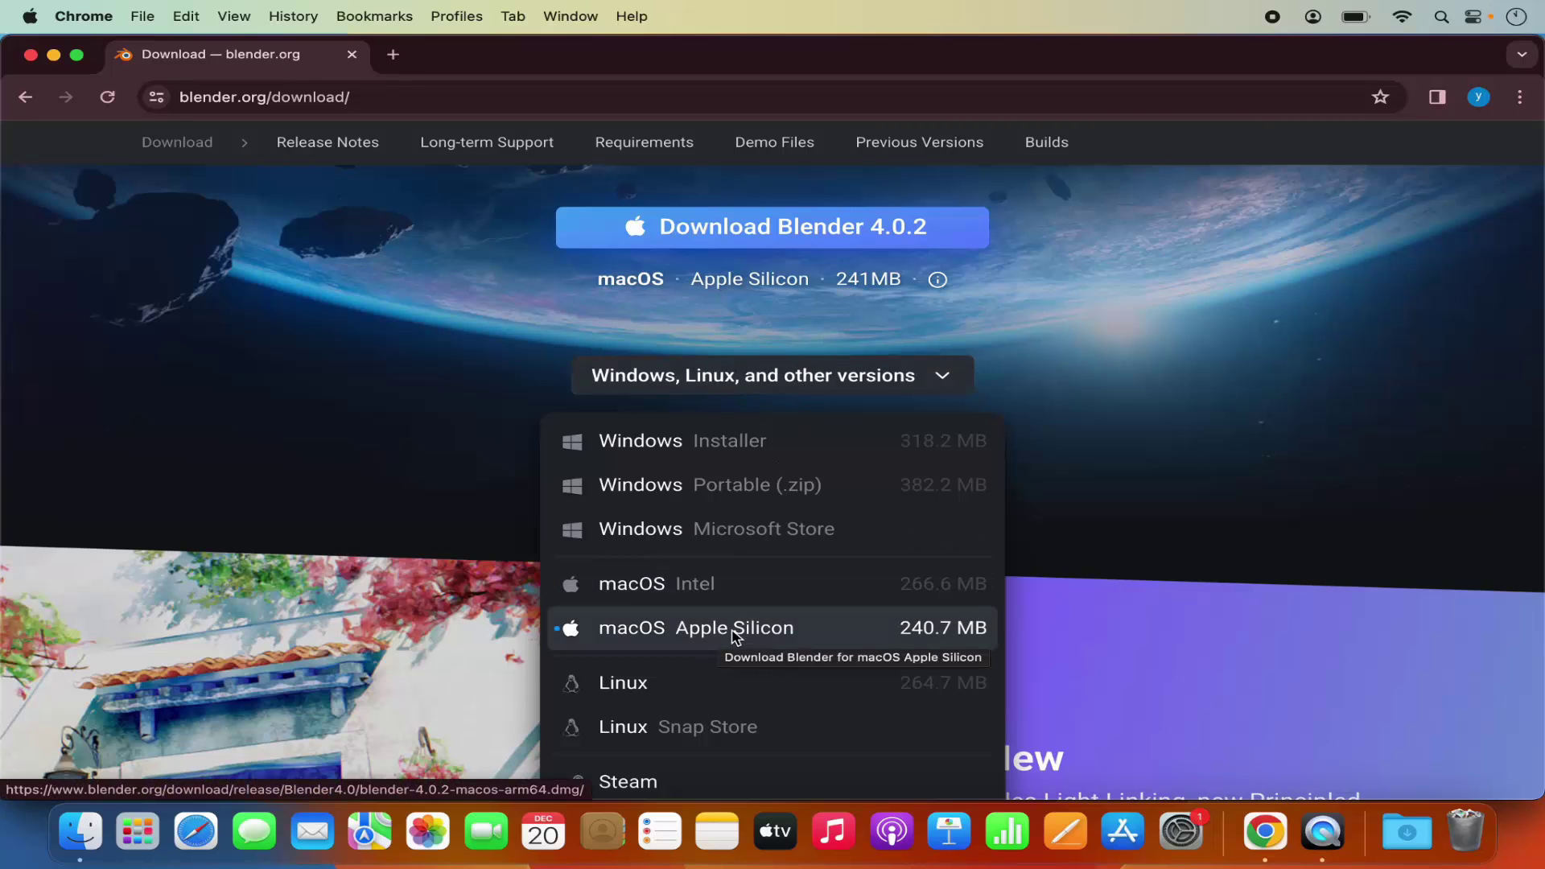
pyautogui.click(1048, 389)
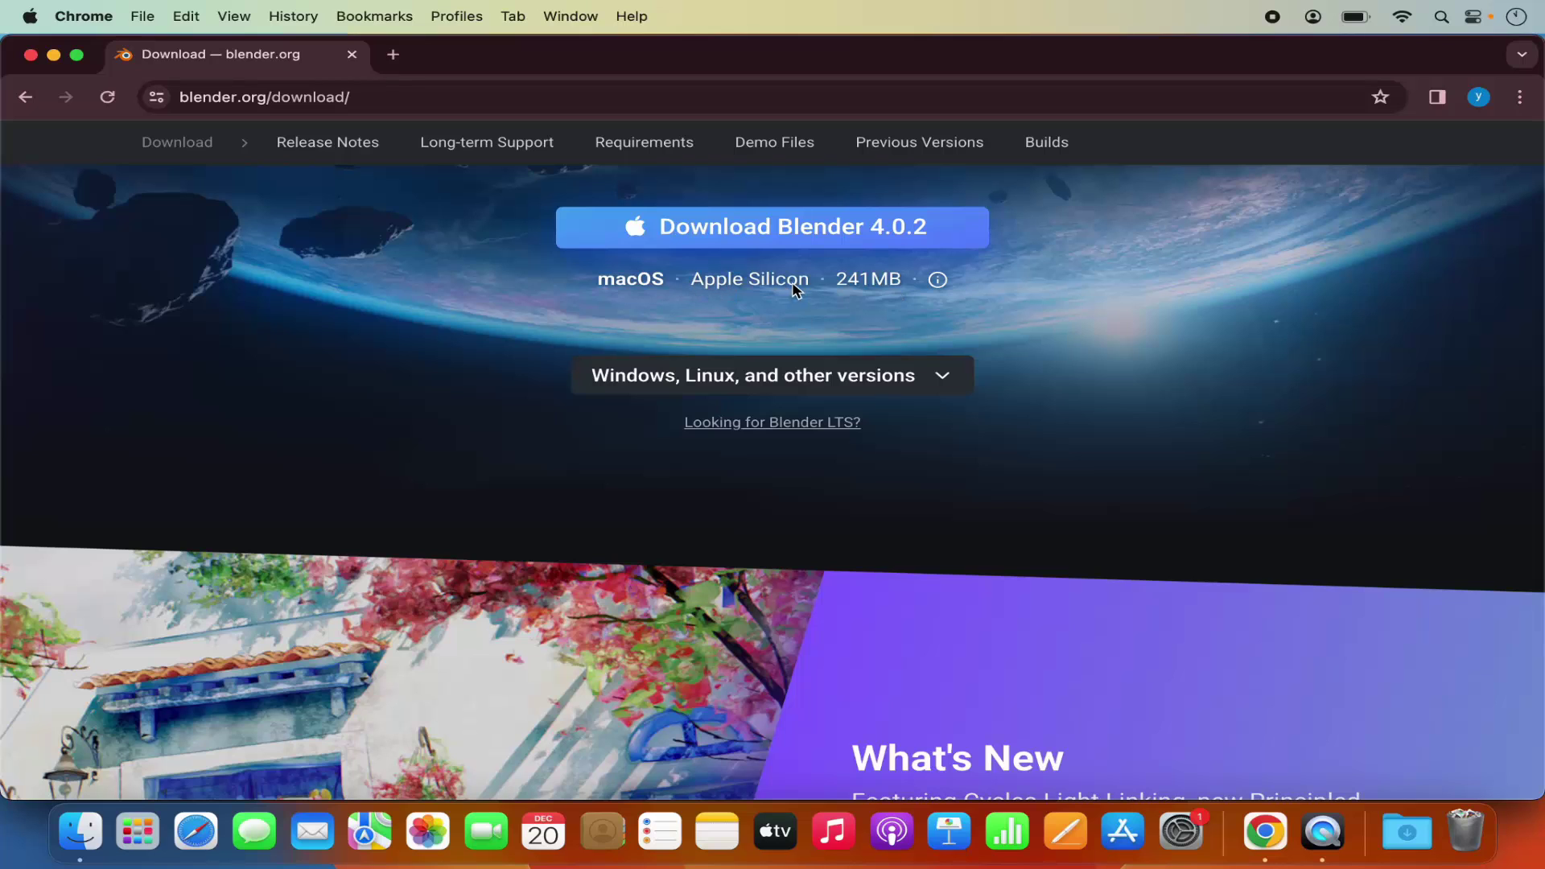
pyautogui.scroll(2, 778, 292)
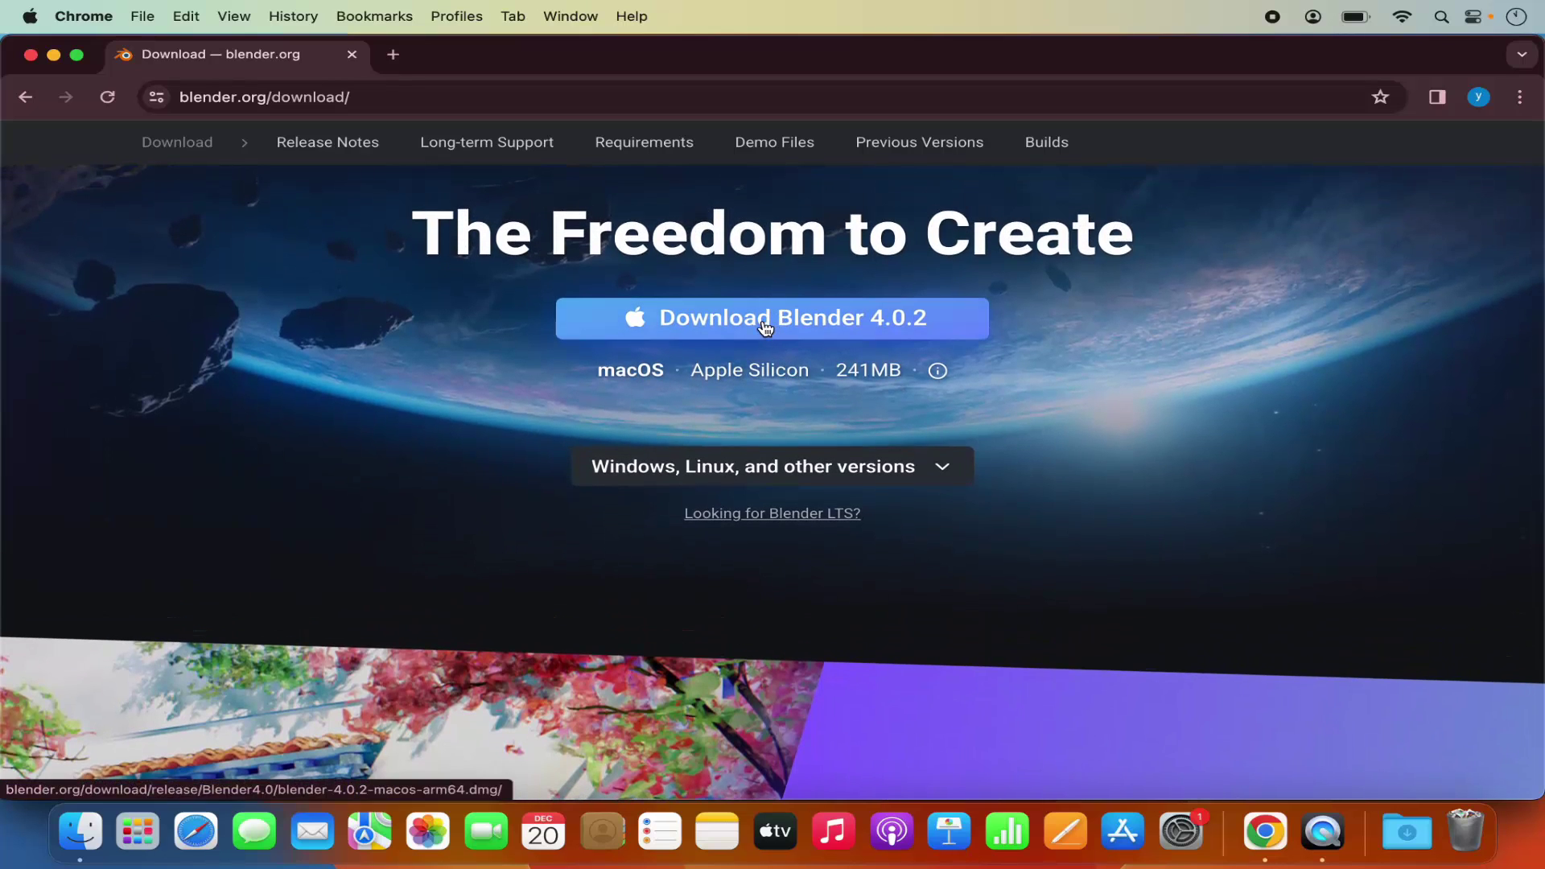
pyautogui.click(765, 329)
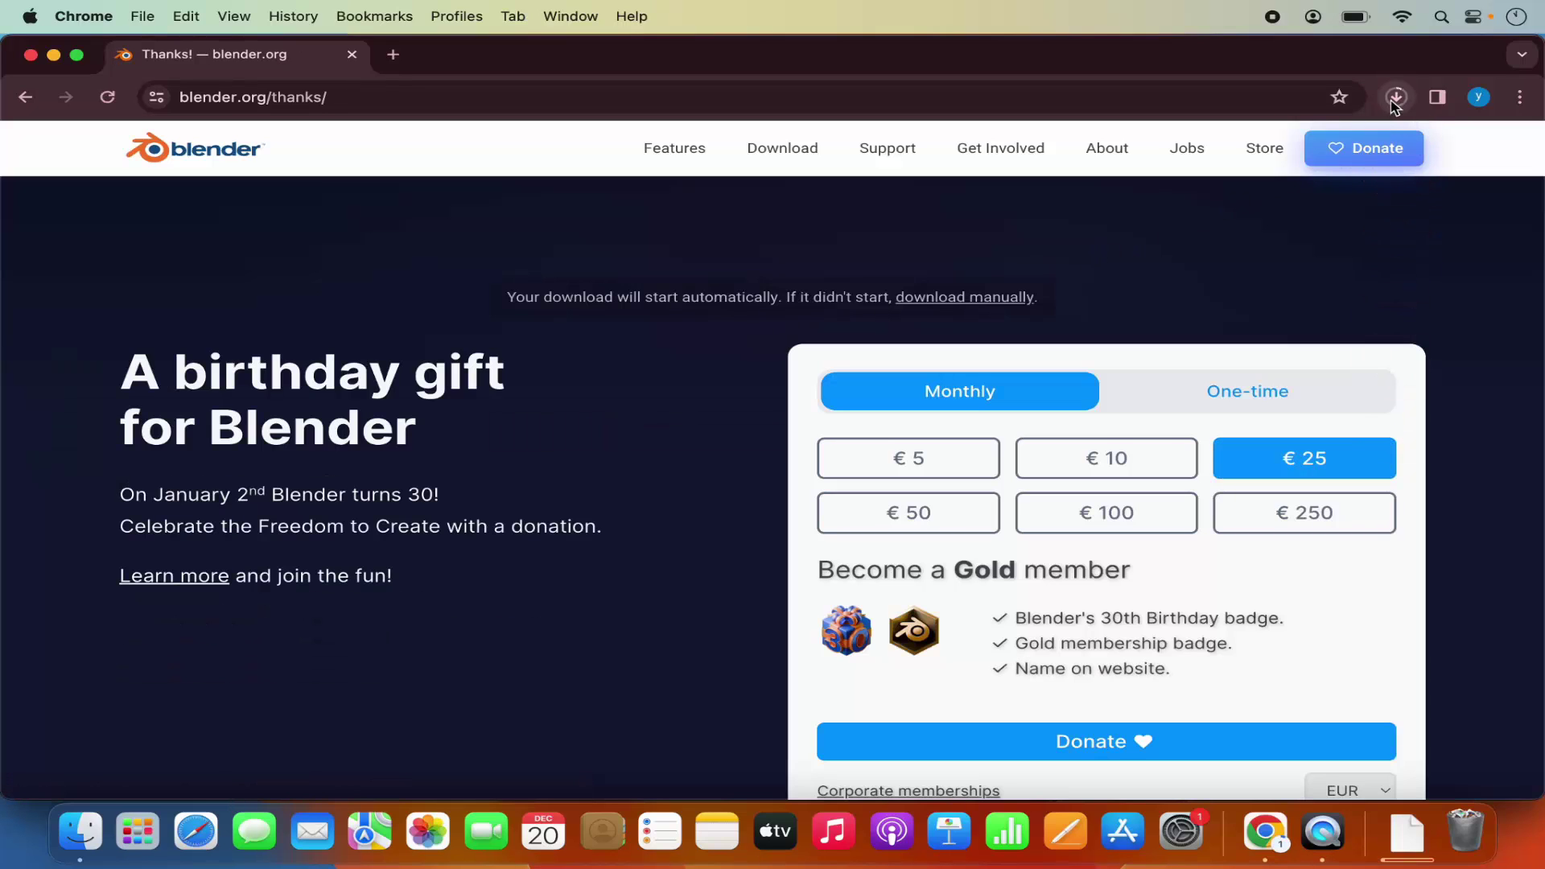
pyautogui.click(1397, 96)
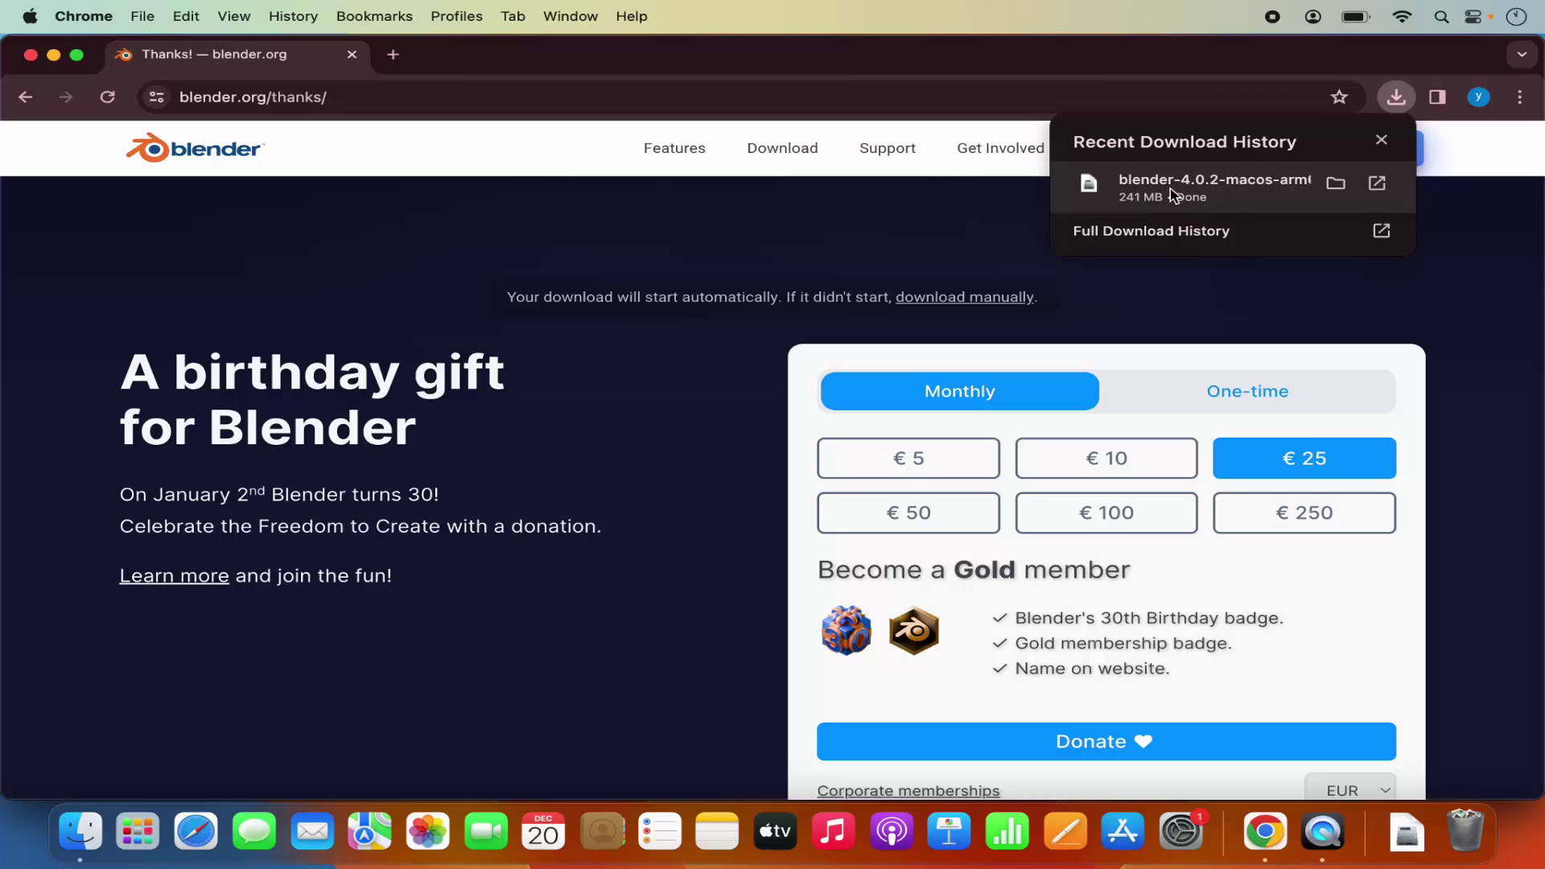
pyautogui.click(1170, 188)
# Copy the Blender app from the mounted disk image window into the Applications folder
pyautogui.click(990, 228)
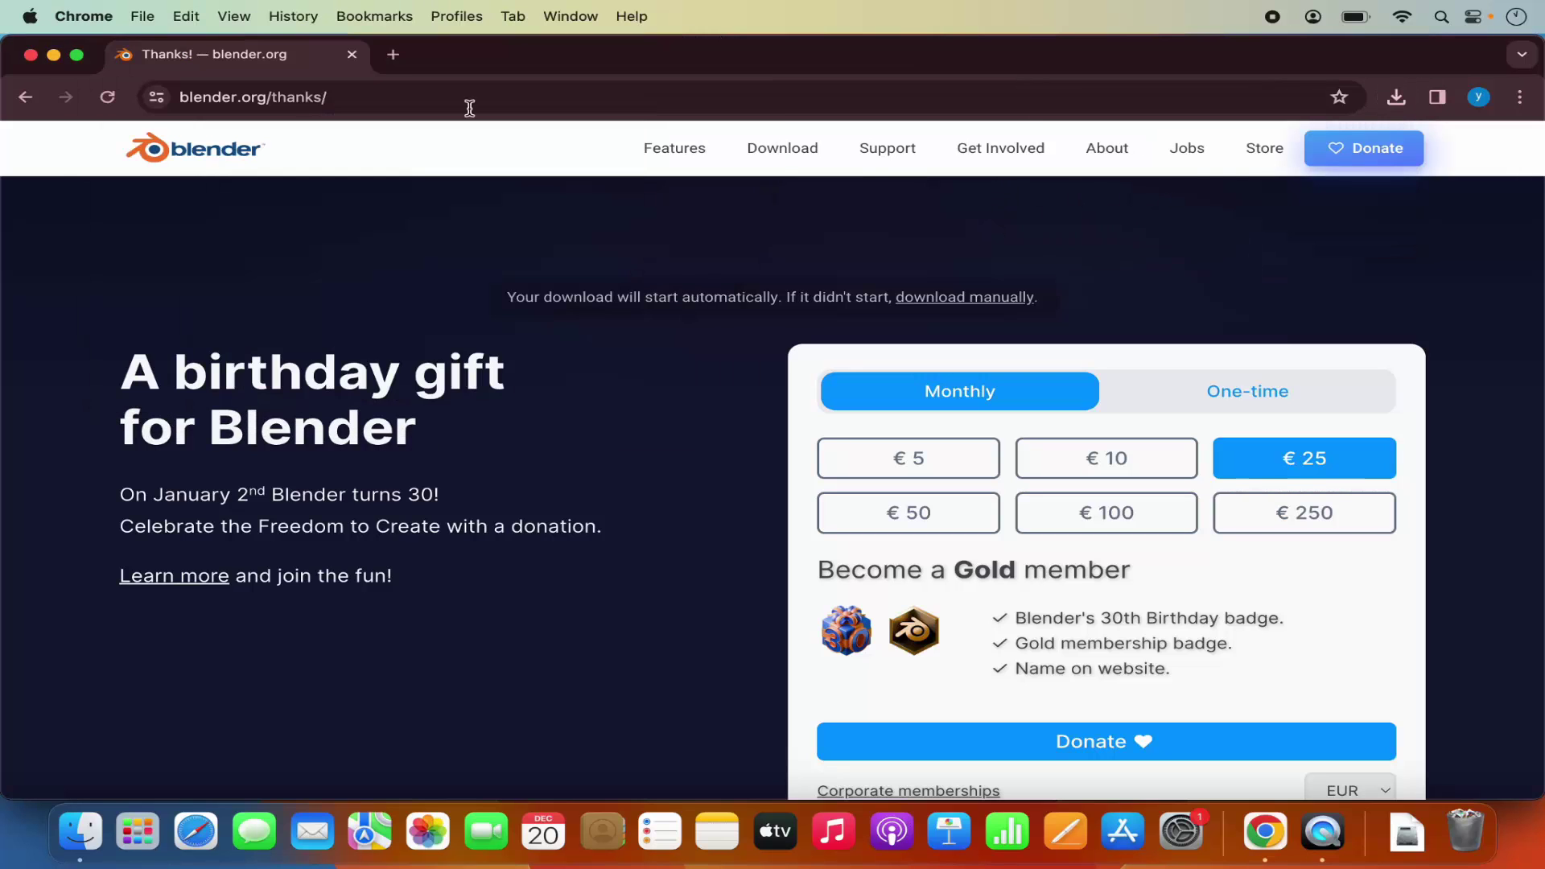
pyautogui.click(54, 54)
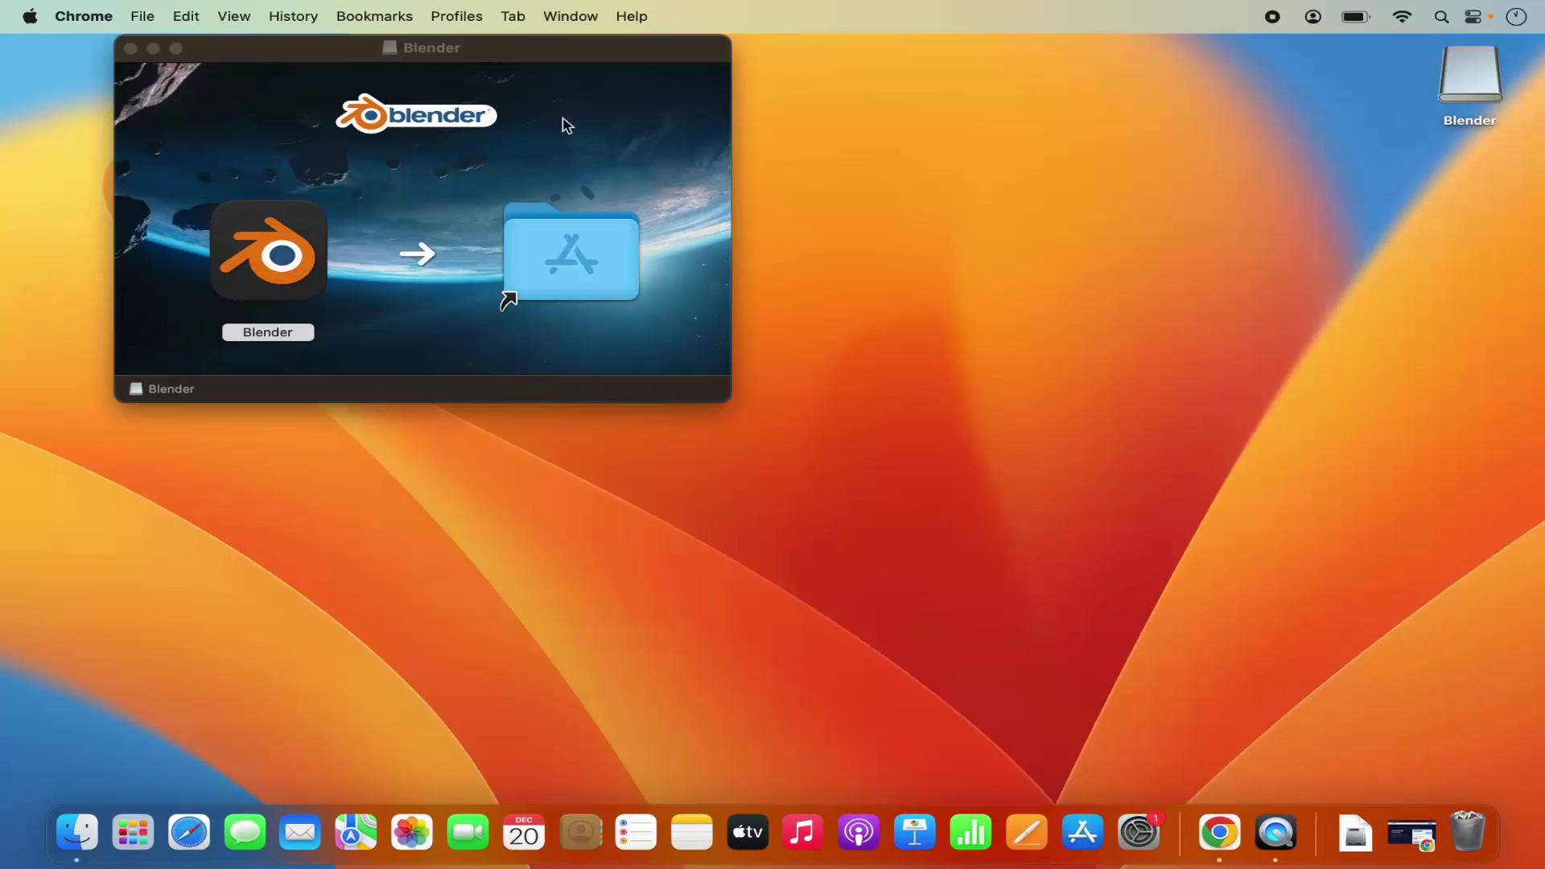
pyautogui.moveTo(547, 61); pyautogui.dragTo(920, 227)
pyautogui.click(1239, 347)
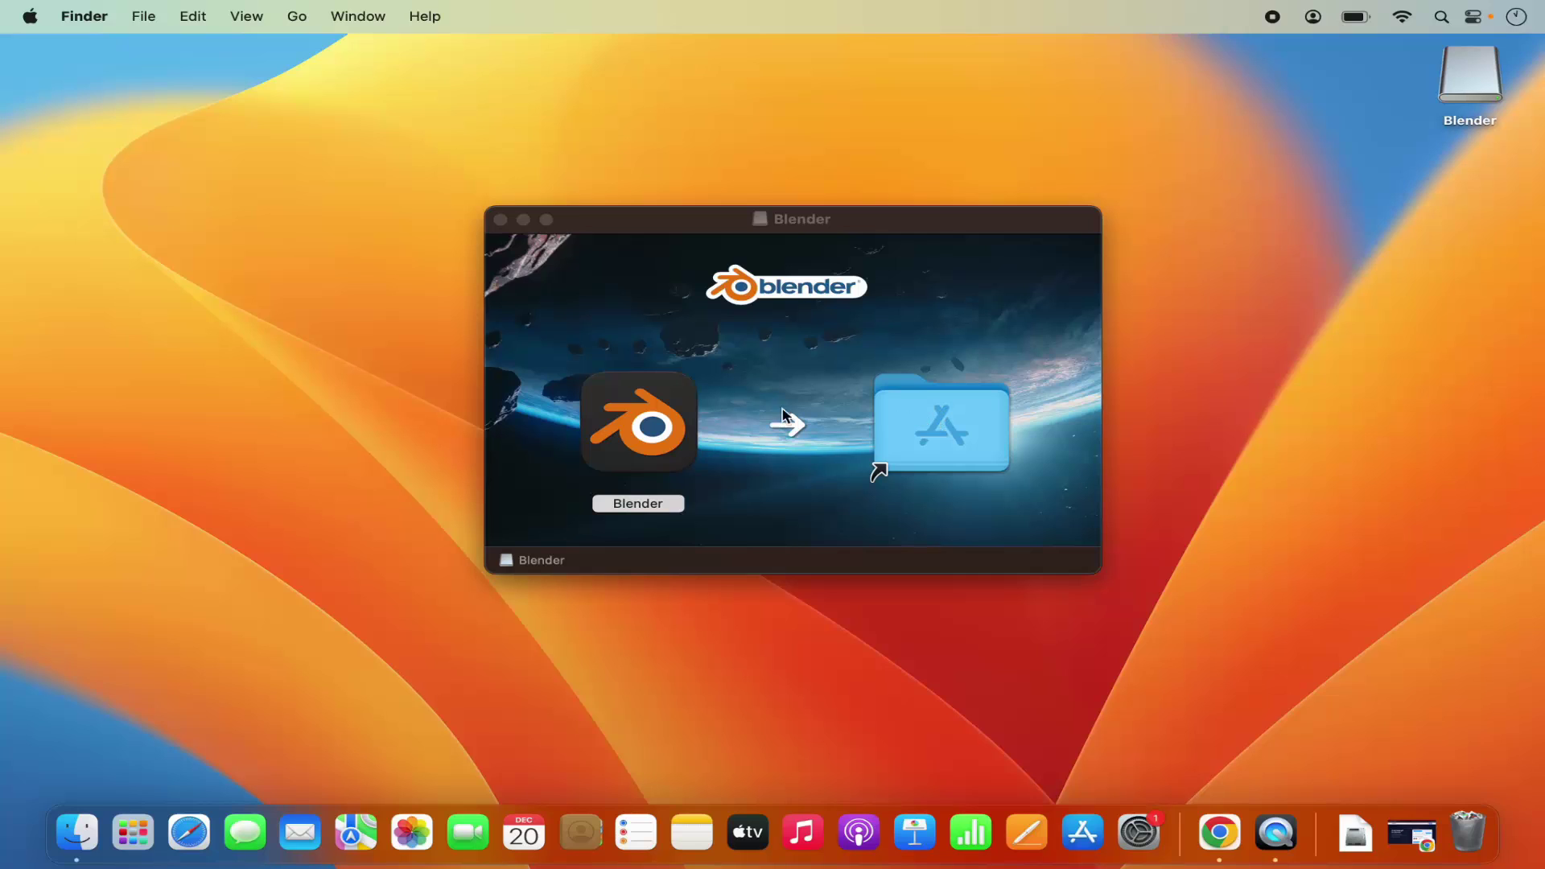
pyautogui.click(664, 420)
pyautogui.click(654, 419)
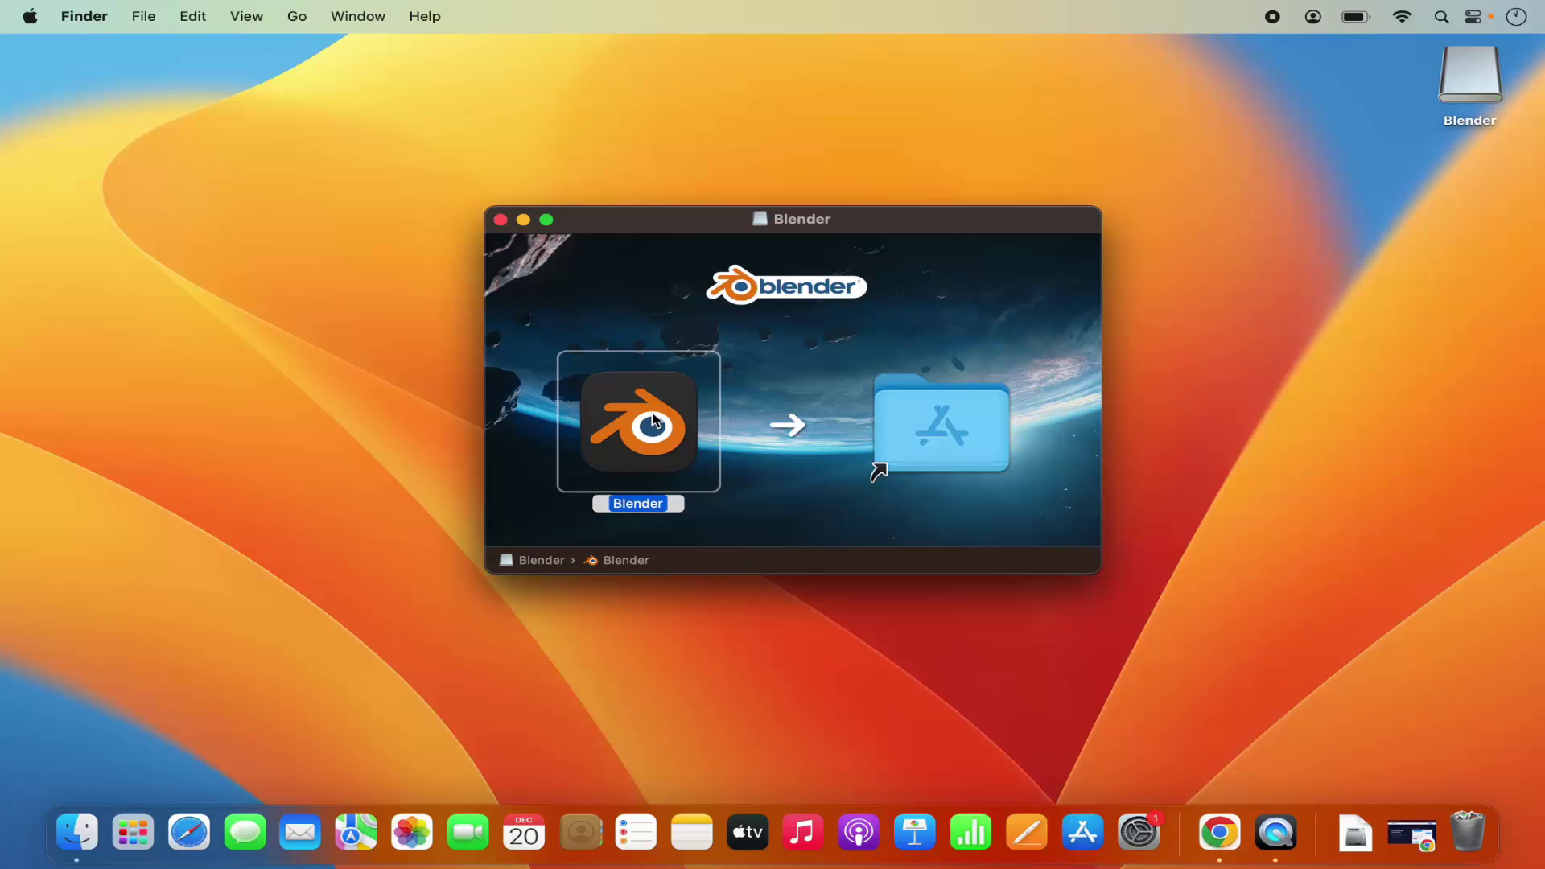
pyautogui.moveTo(654, 419); pyautogui.dragTo(961, 409)
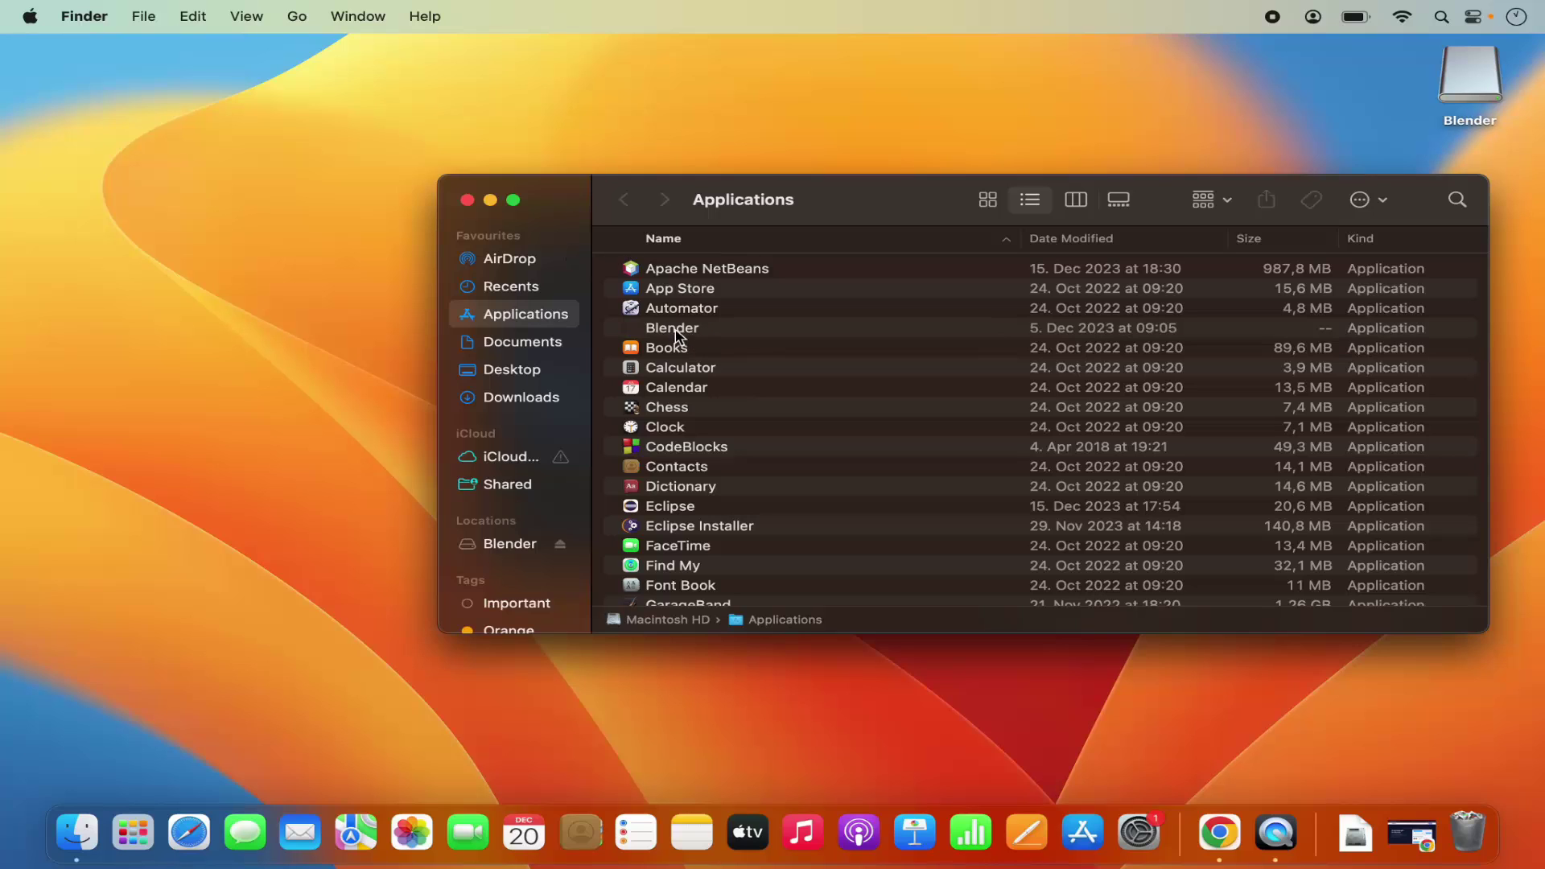
# Close the Applications window and the Blender disk image window
pyautogui.click(467, 200)
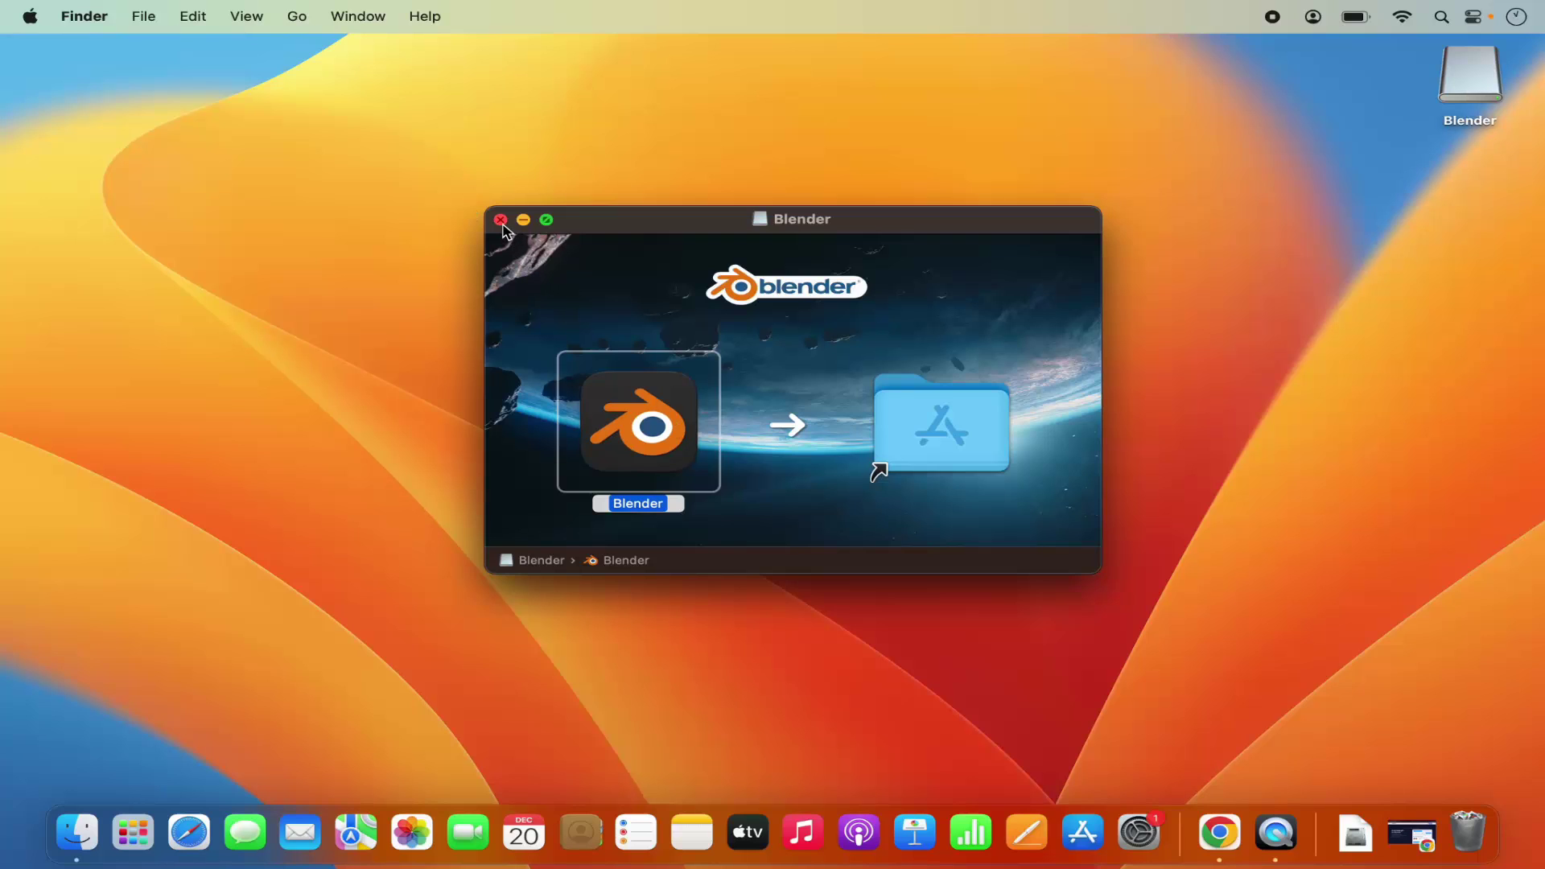
pyautogui.click(501, 219)
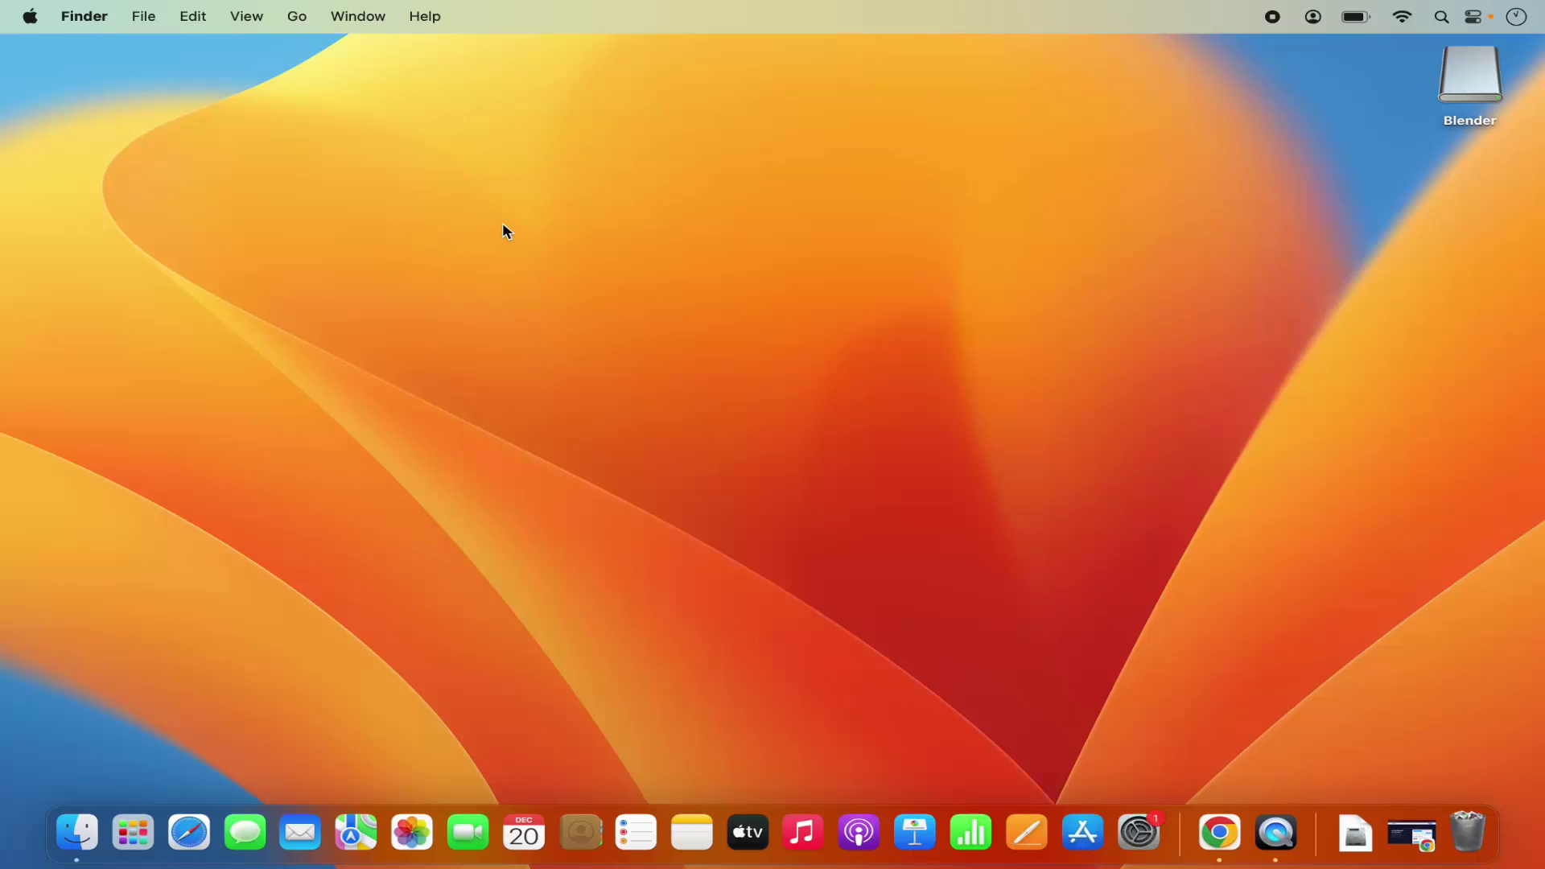
# Launch Blender 4.0 from Launchpad by searching for 'b'
pyautogui.click(135, 830)
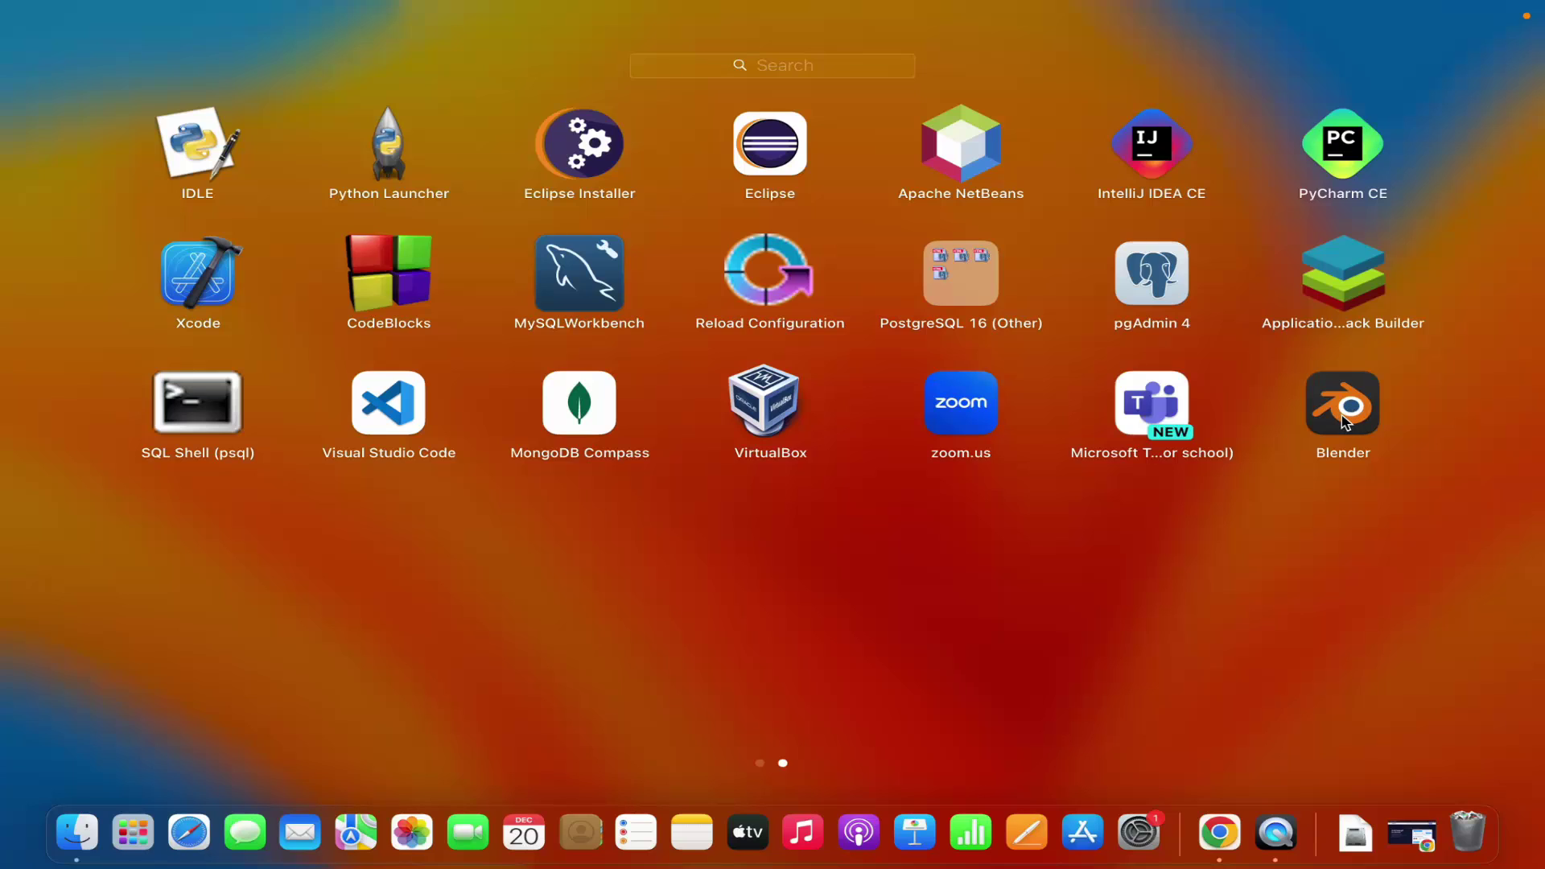
pyautogui.click(795, 70)
pyautogui.write('bl')
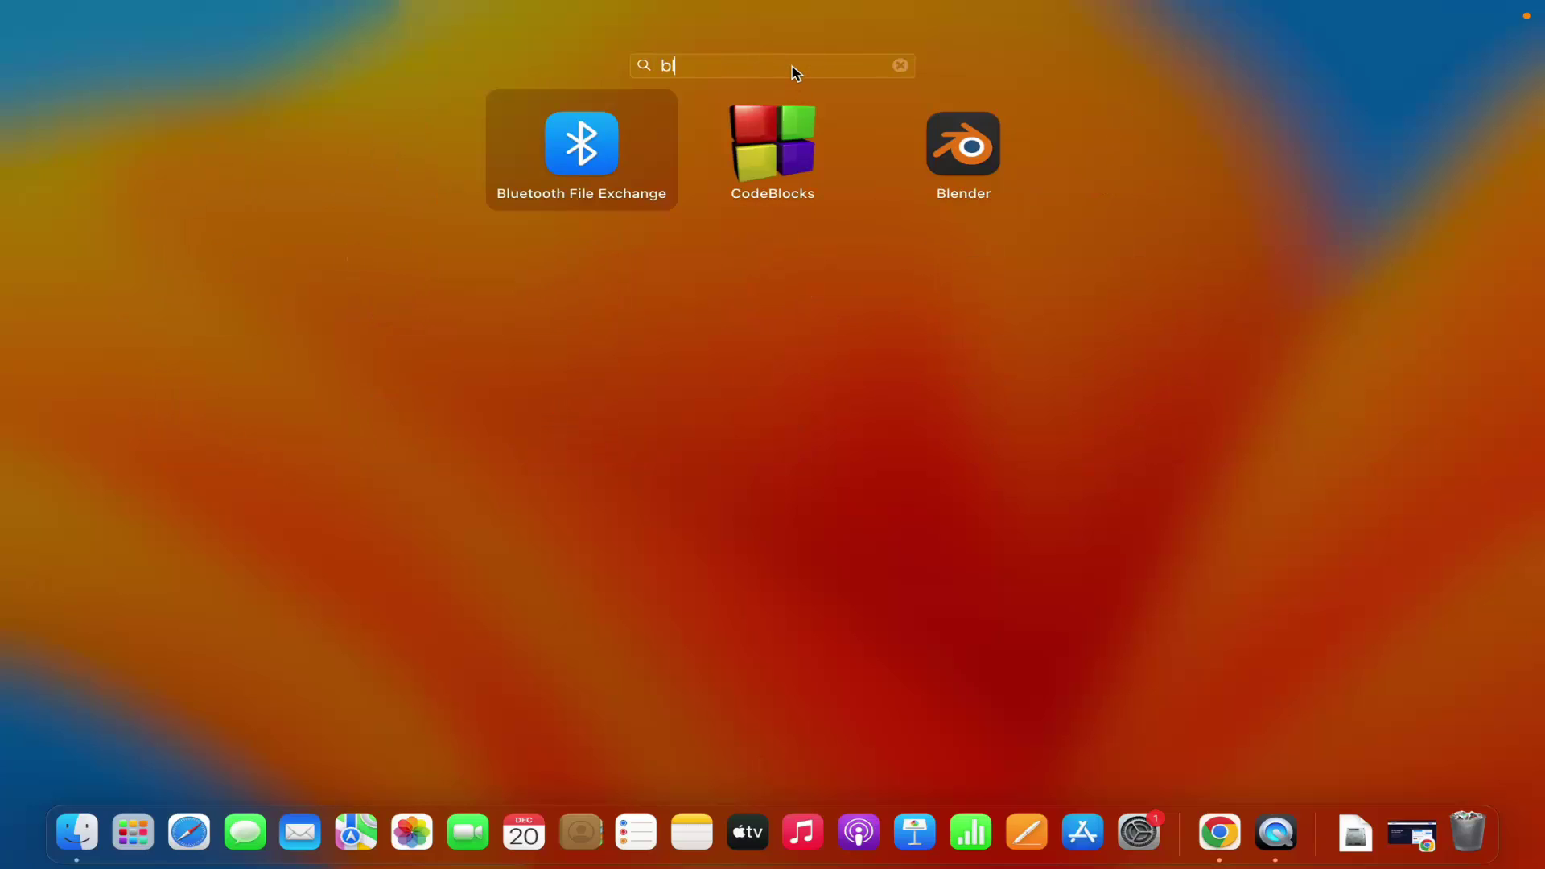
pyautogui.click(974, 150)
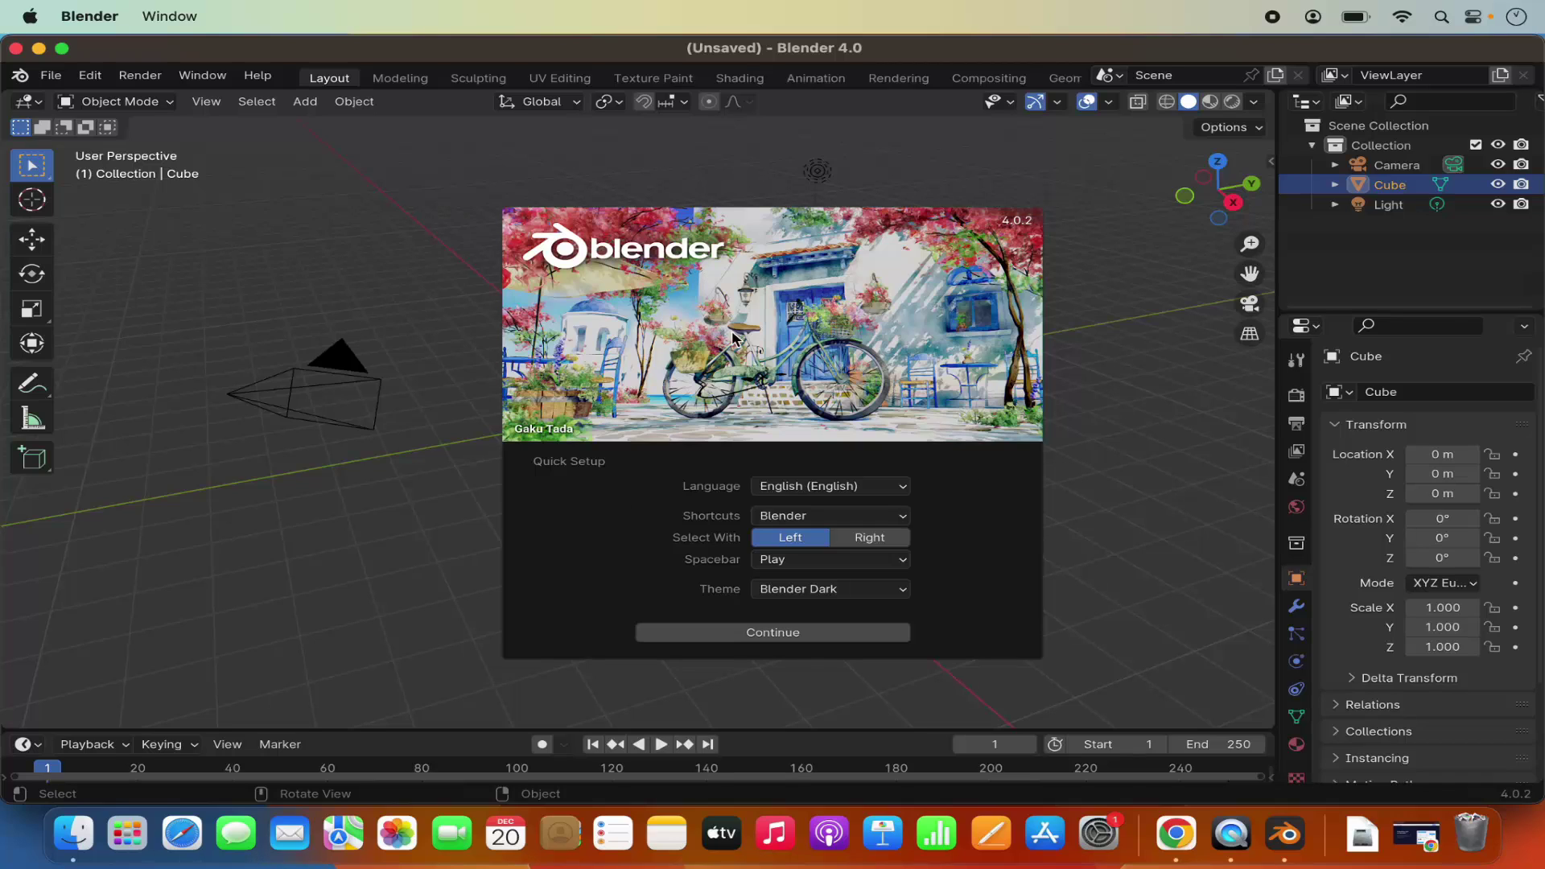
pyautogui.click(787, 492)
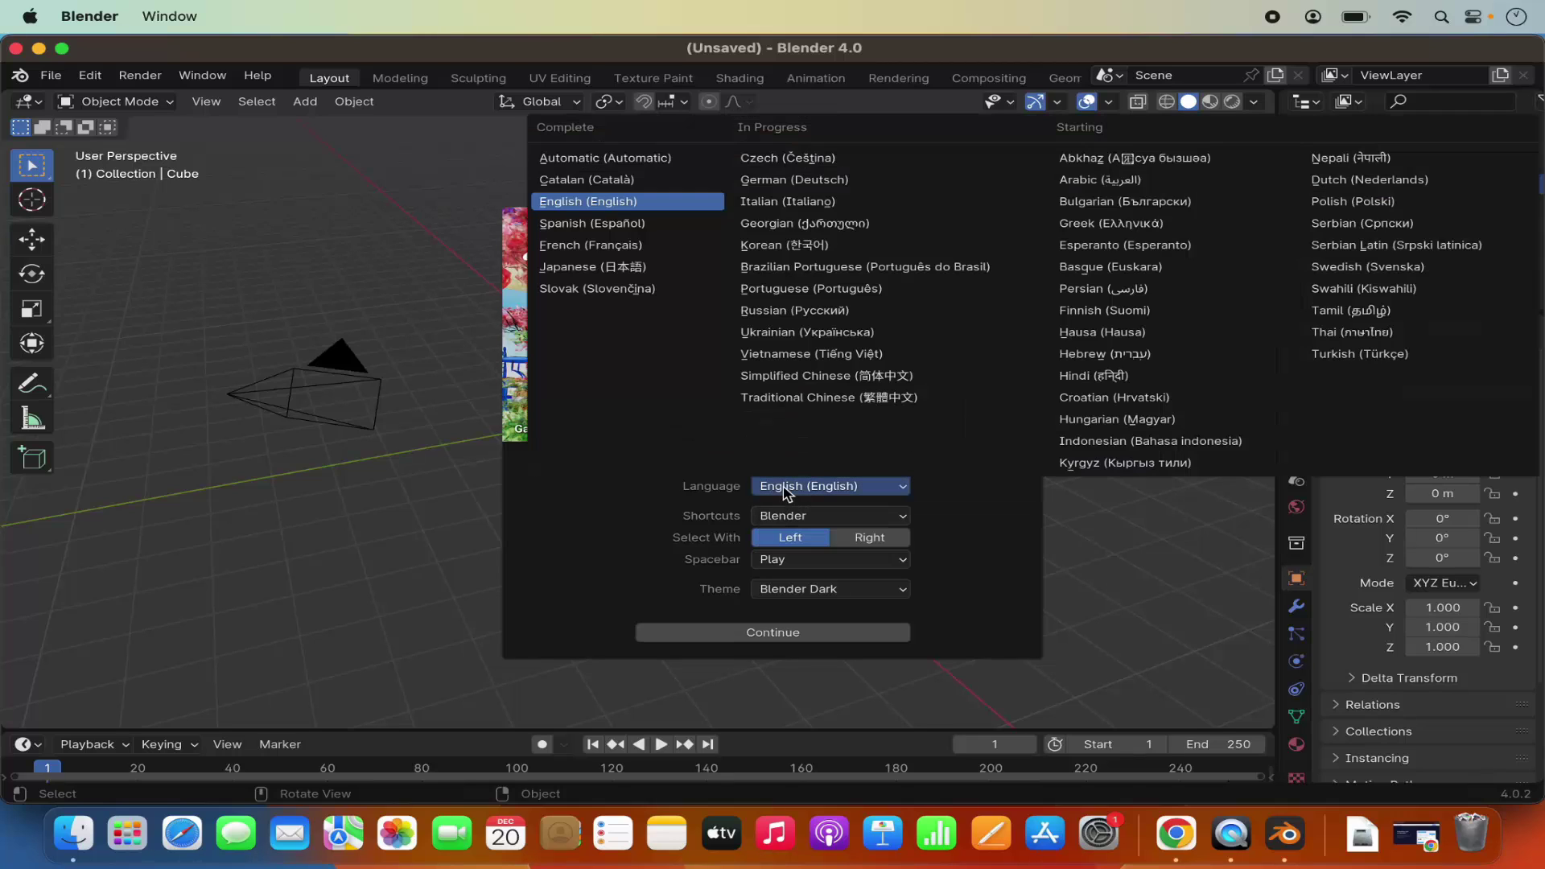
pyautogui.click(683, 209)
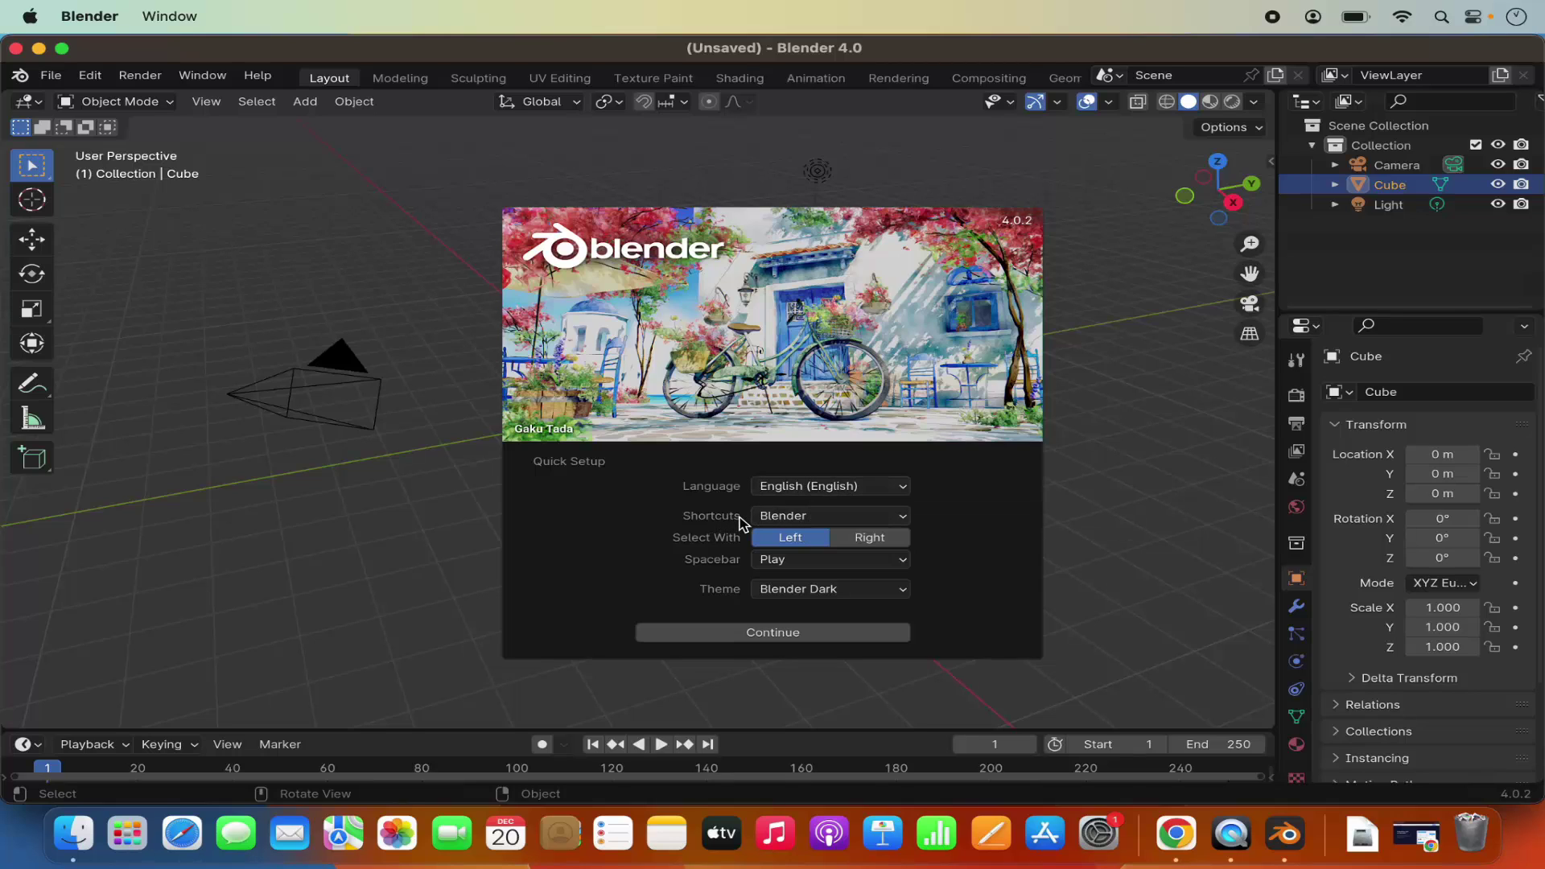
pyautogui.click(768, 517)
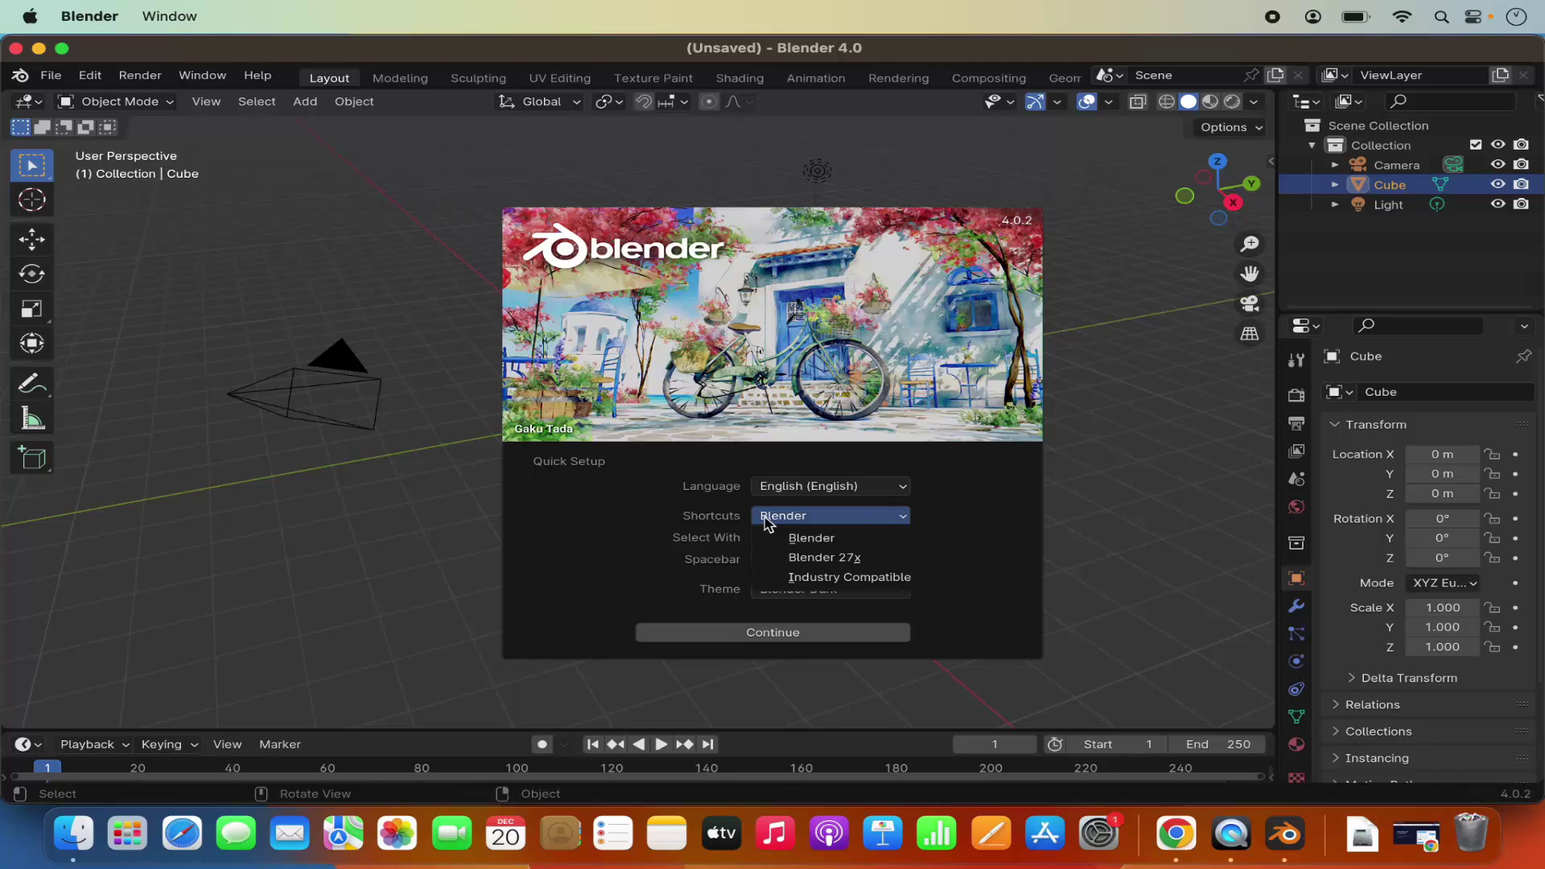
pyautogui.click(734, 524)
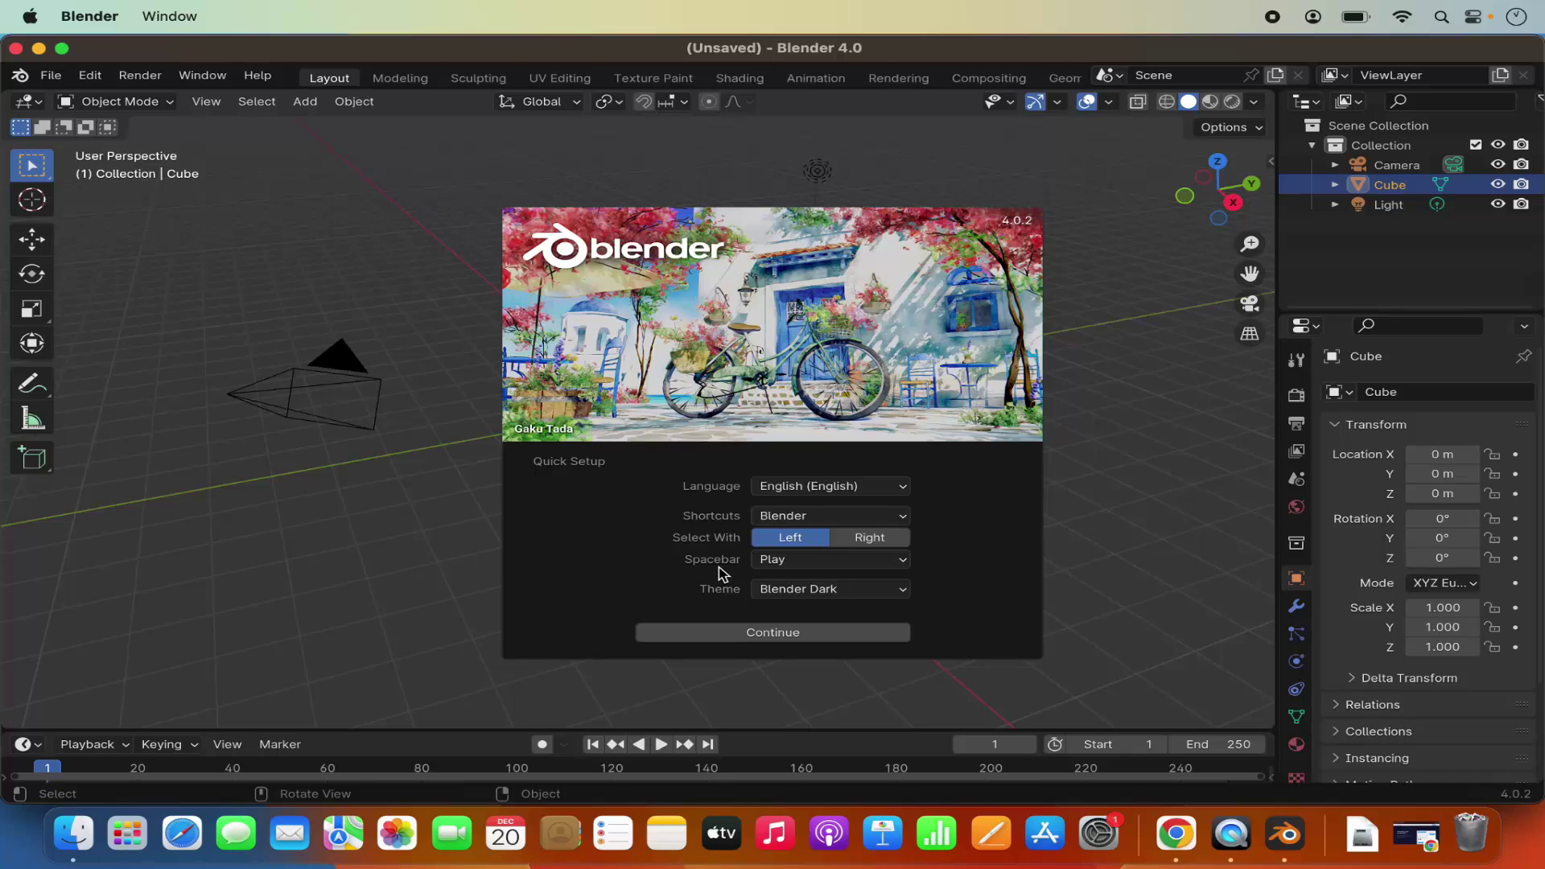
pyautogui.click(790, 565)
pyautogui.click(771, 591)
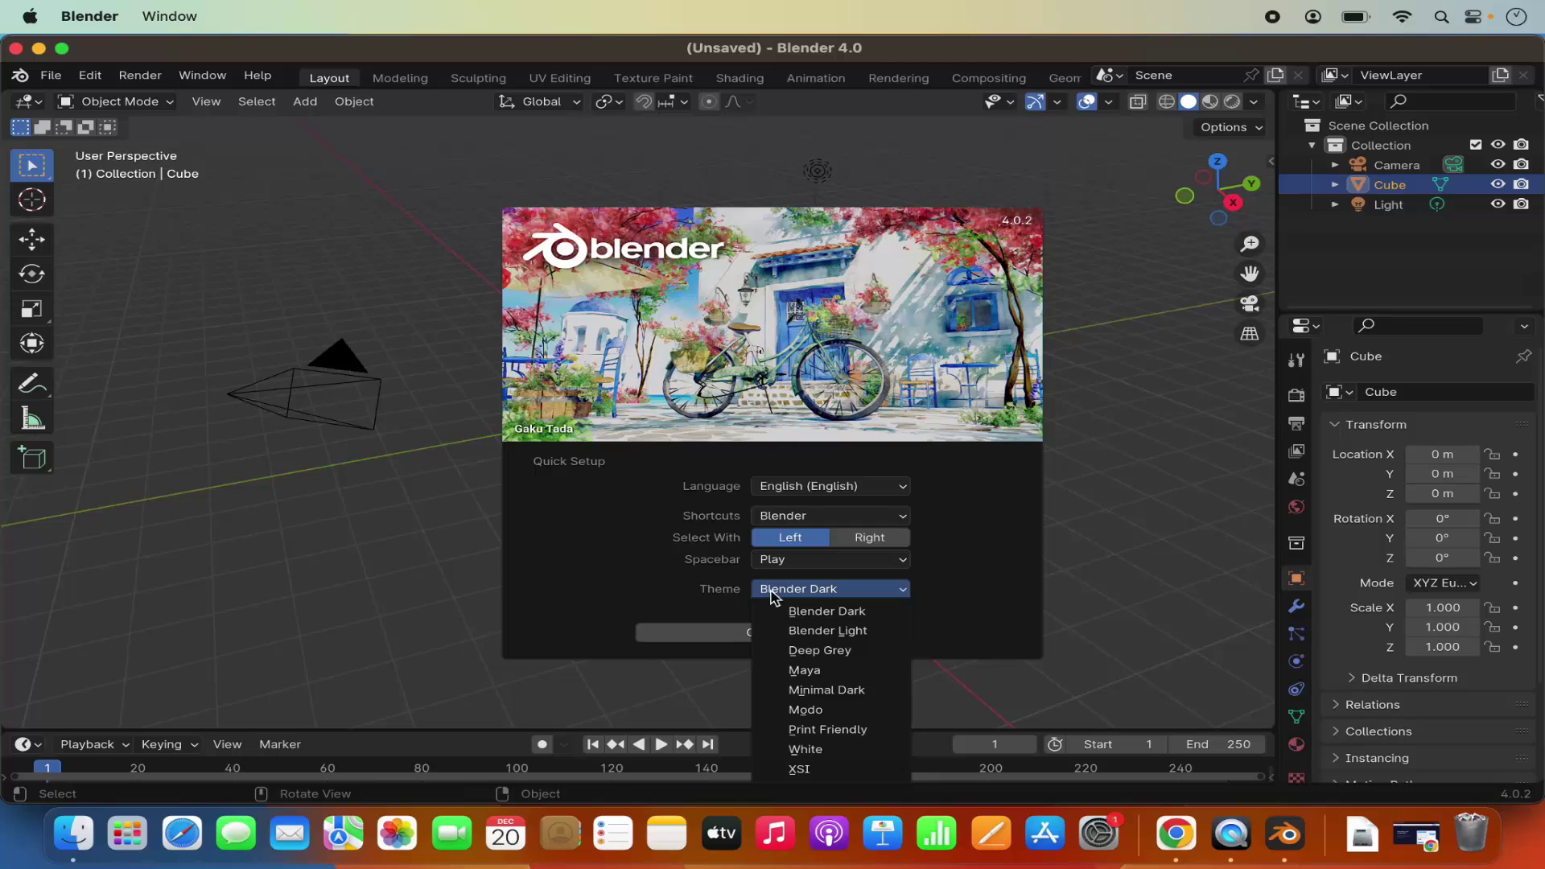
pyautogui.click(797, 632)
pyautogui.click(819, 590)
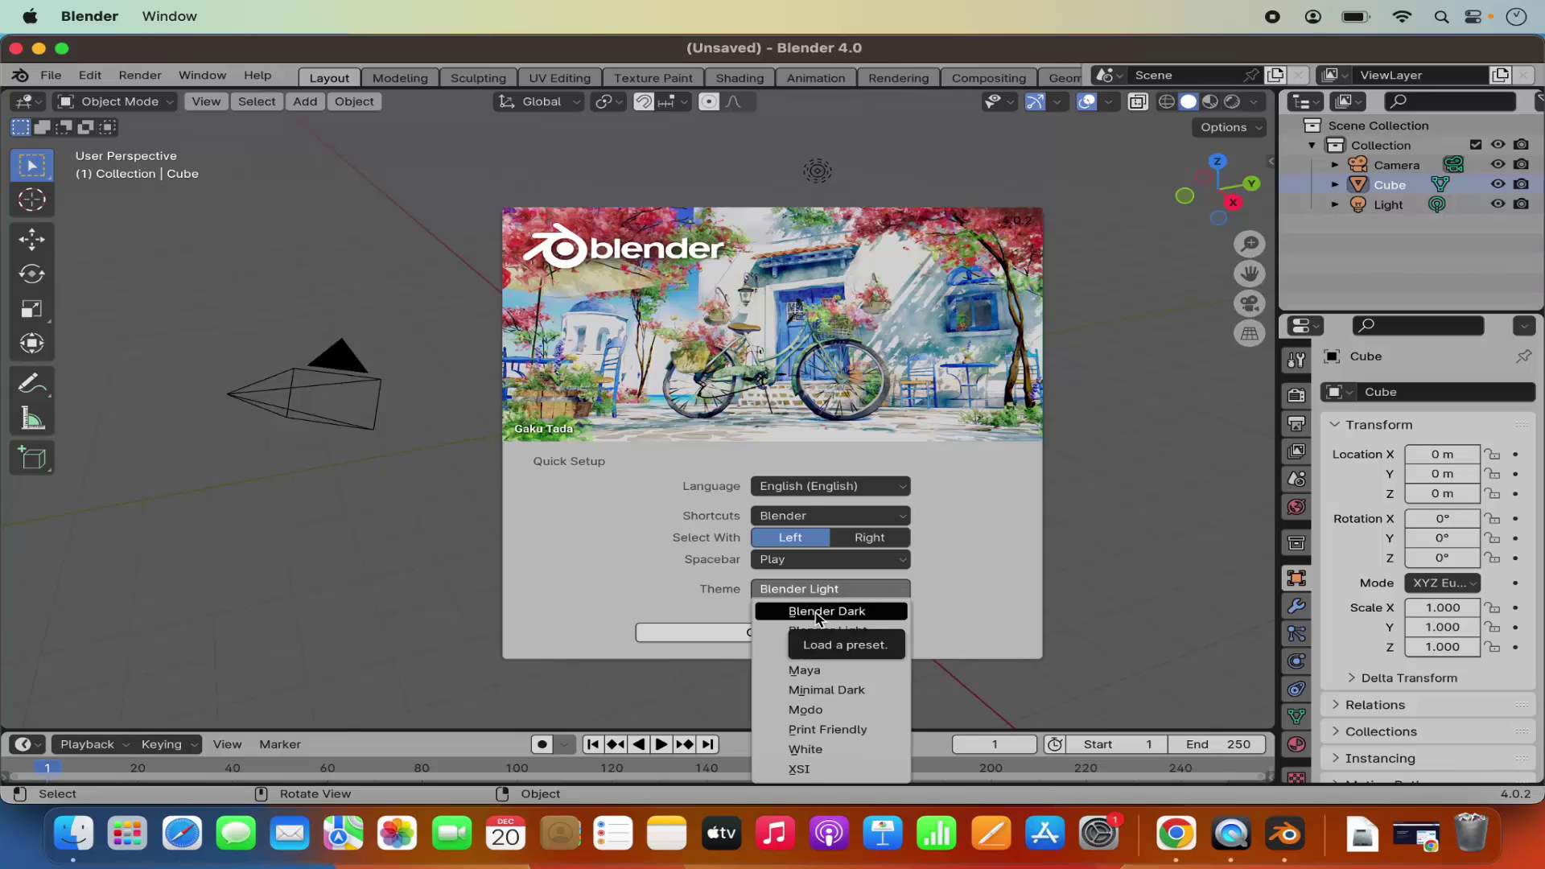
pyautogui.click(820, 615)
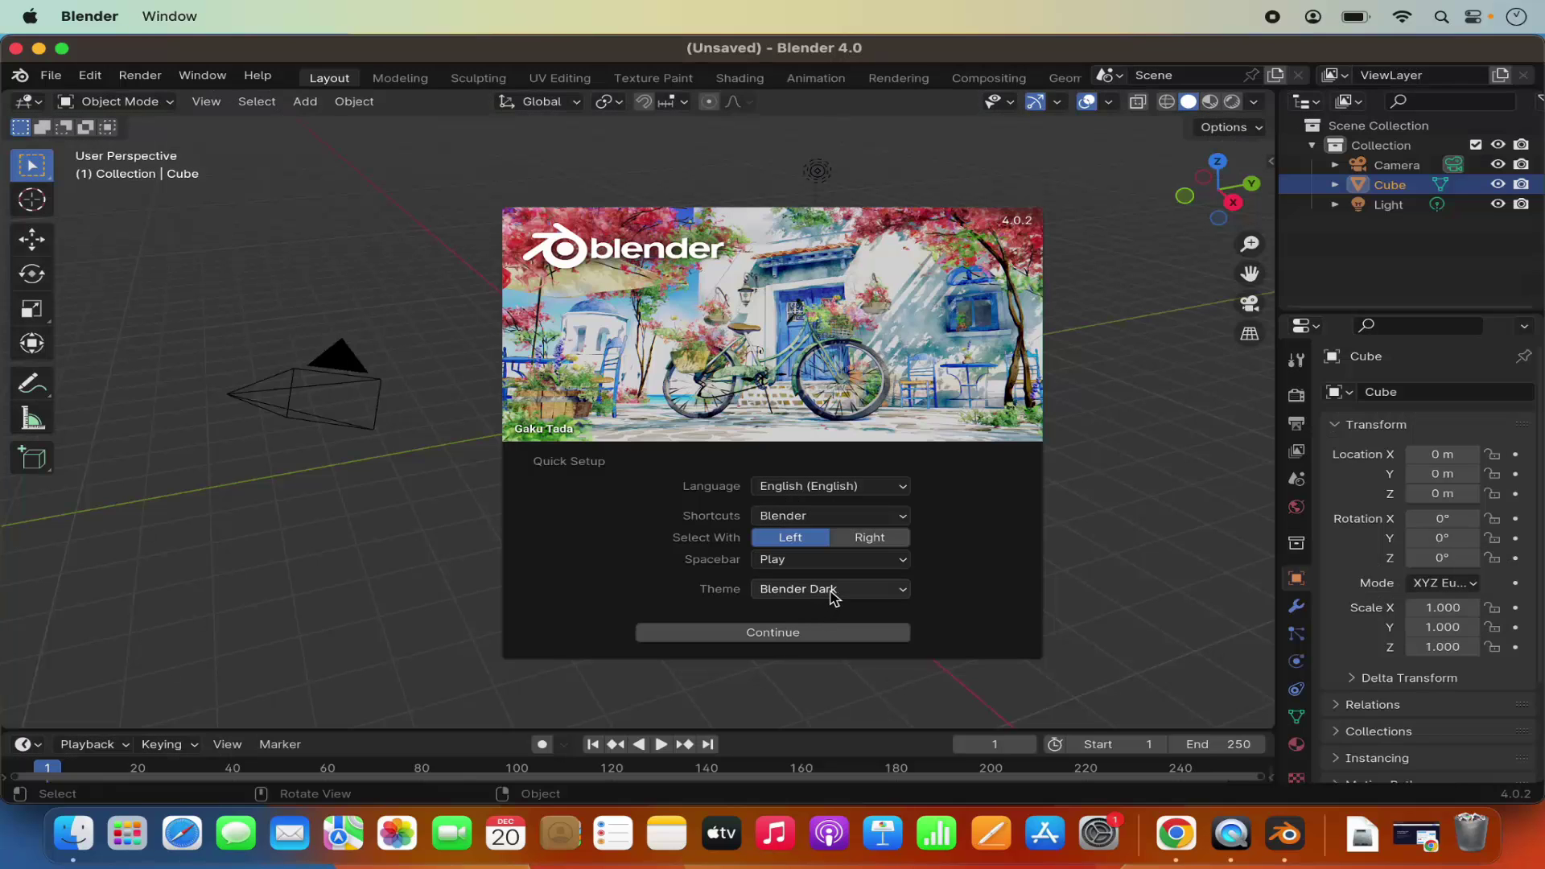
# Continue past Quick Setup to save the default preferences
pyautogui.click(812, 634)
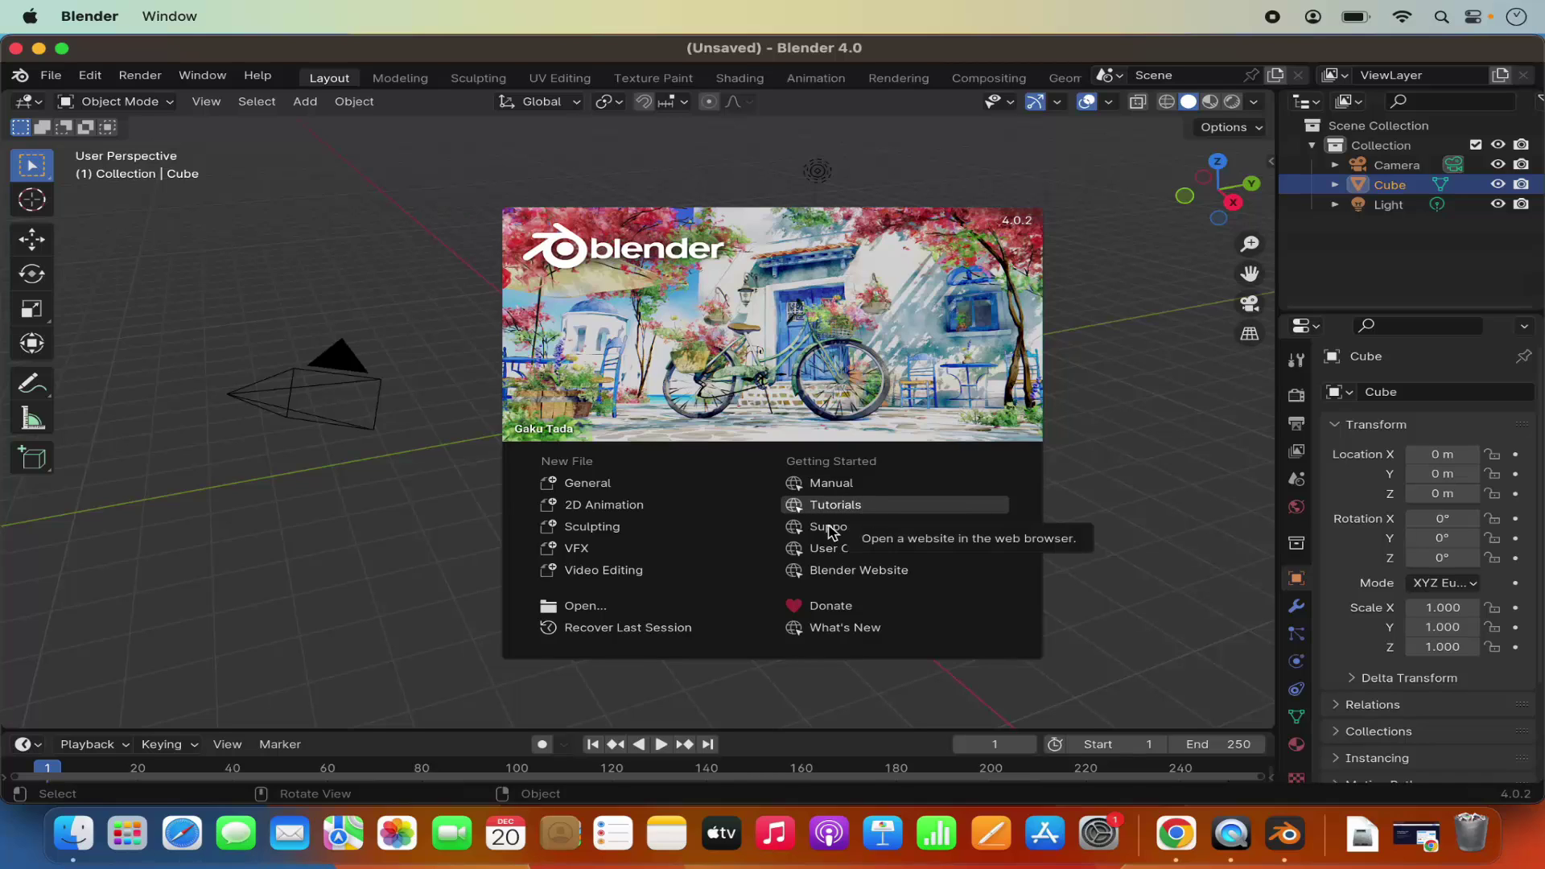
pyautogui.click(734, 680)
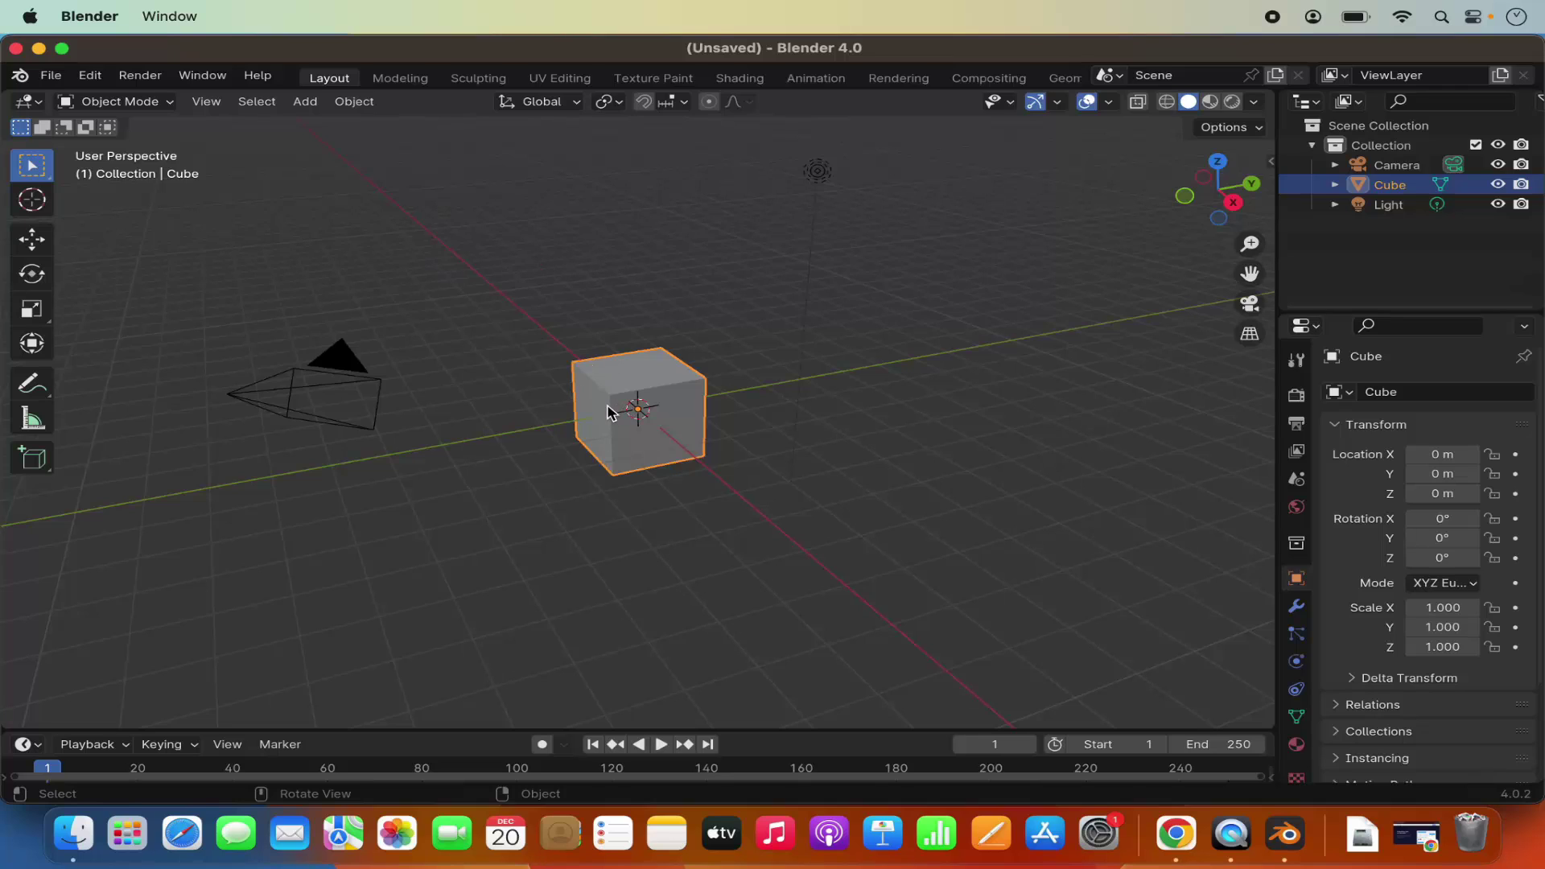
pyautogui.moveTo(608, 412); pyautogui.dragTo(626, 430)
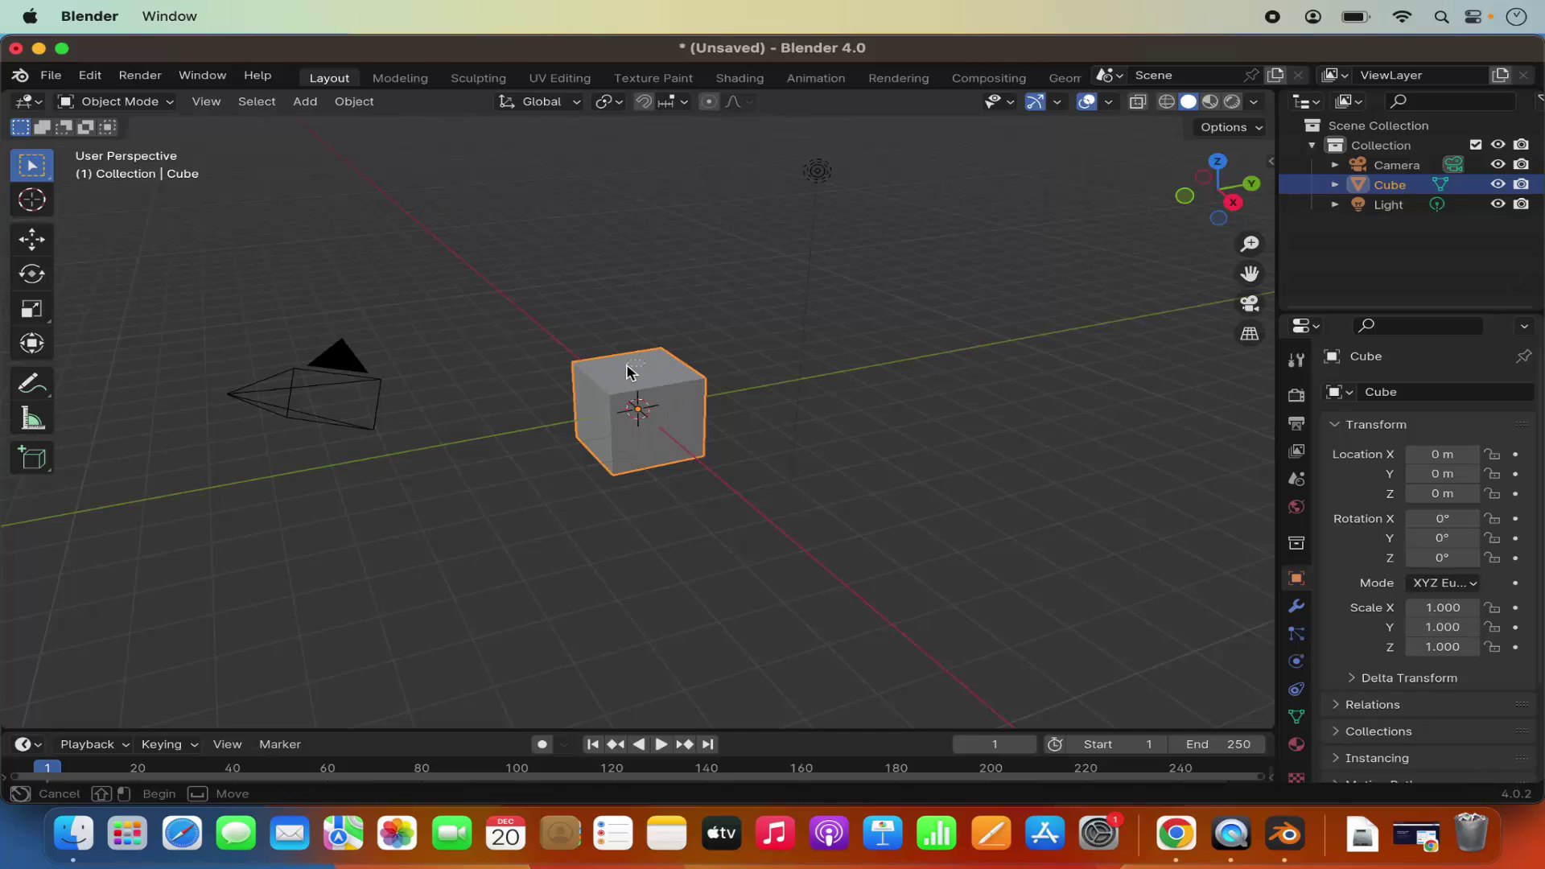